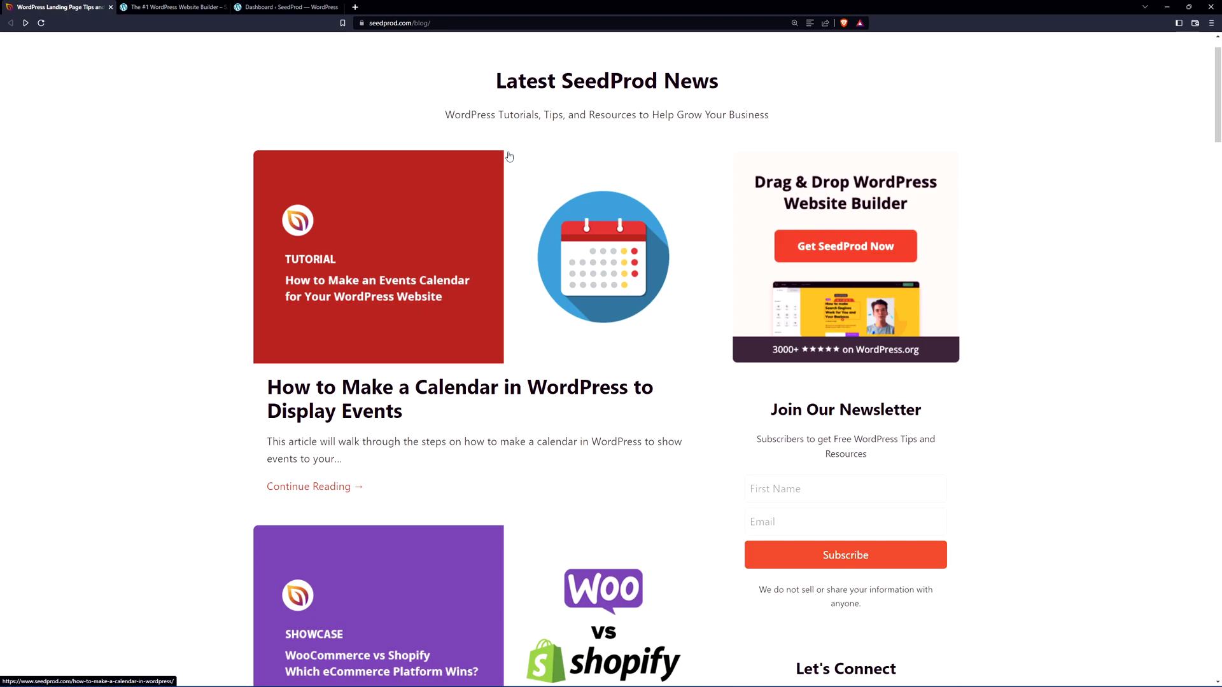
Open the SeedProd blog's calendar article and scroll through it.
click(401, 423)
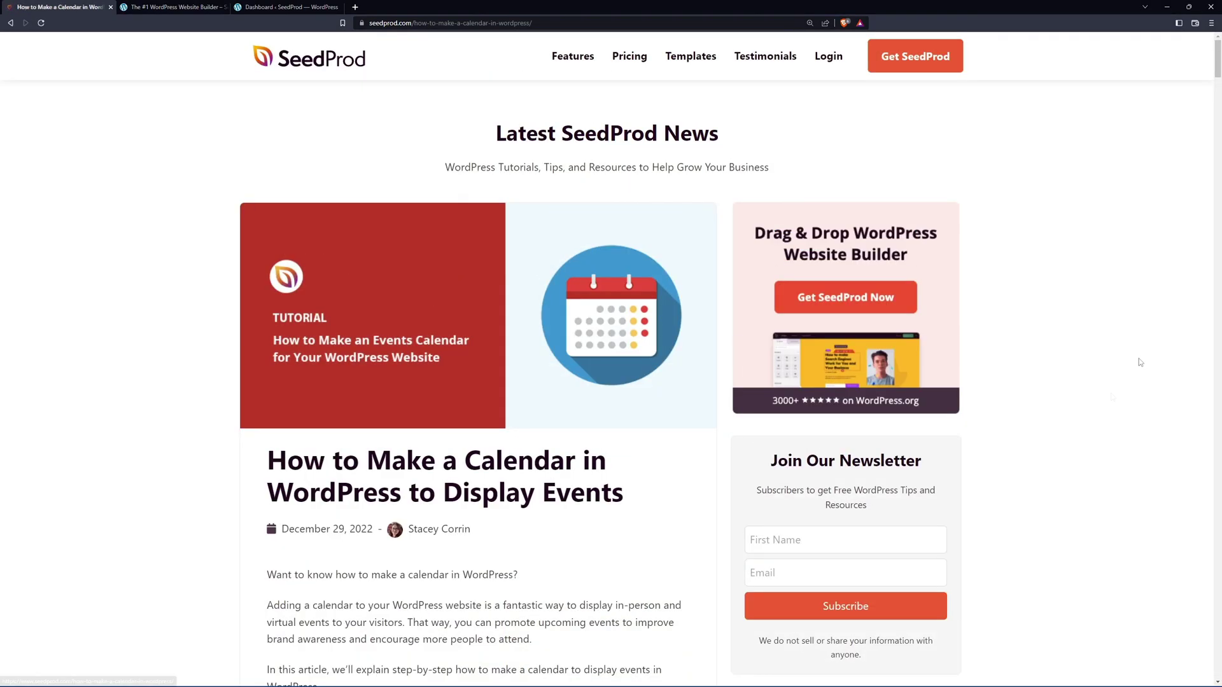
drag(1218, 64, 817, 340)
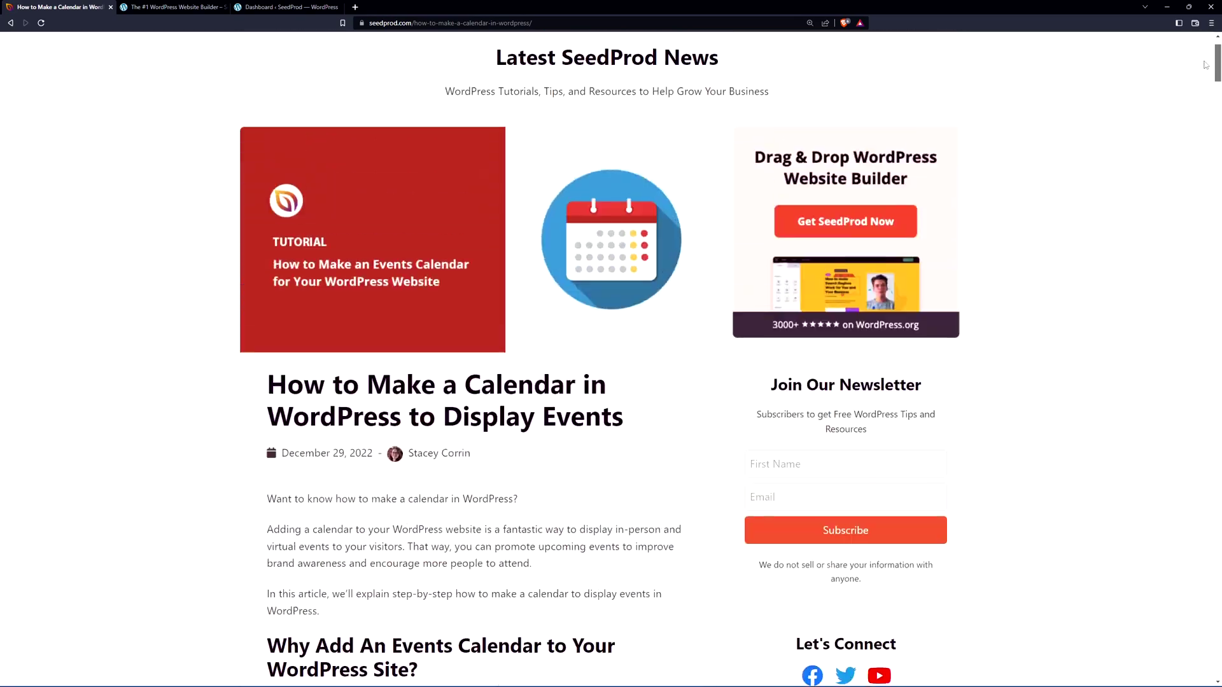
scroll(568, 314, down, 3)
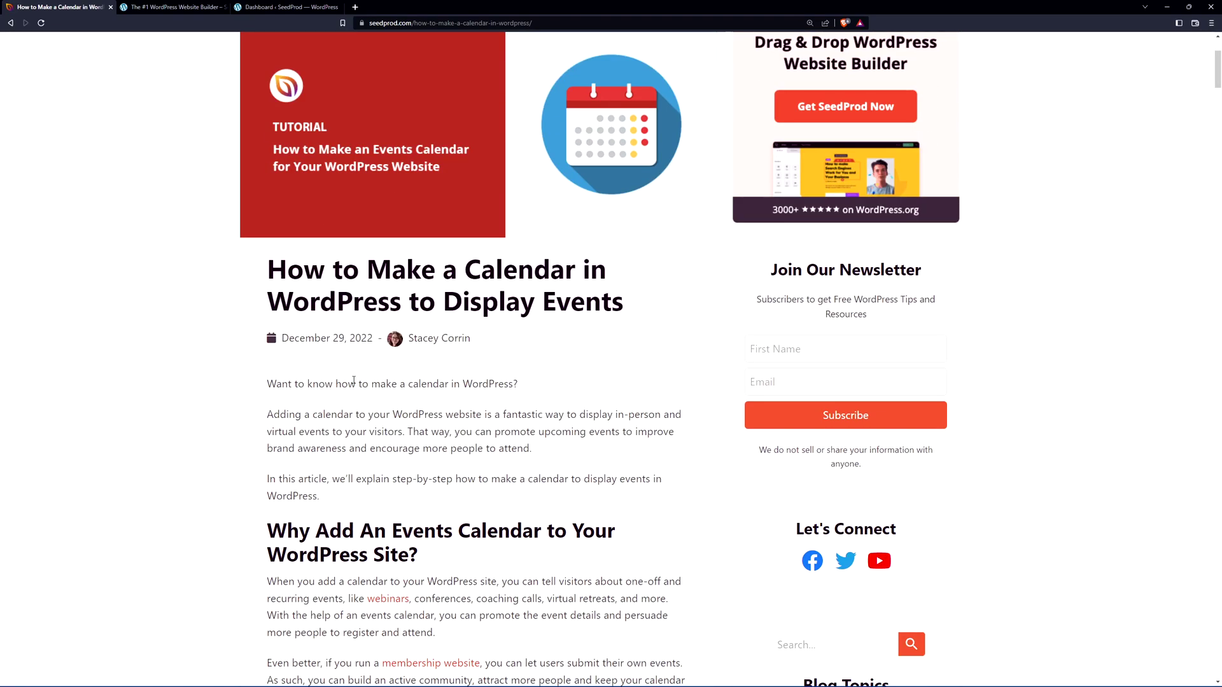
scroll(444, 354, down, 4)
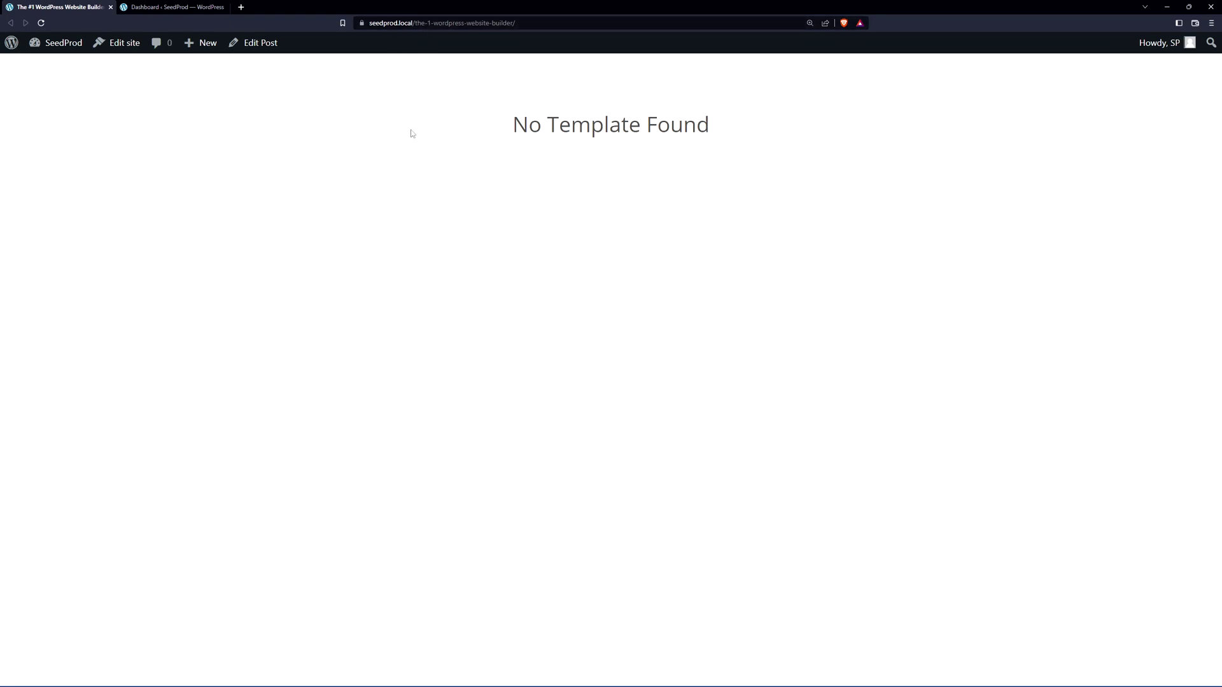
Open the post 'The #1 WordPress Website Builder' from All Posts, then return to the posts list.
click(153, 8)
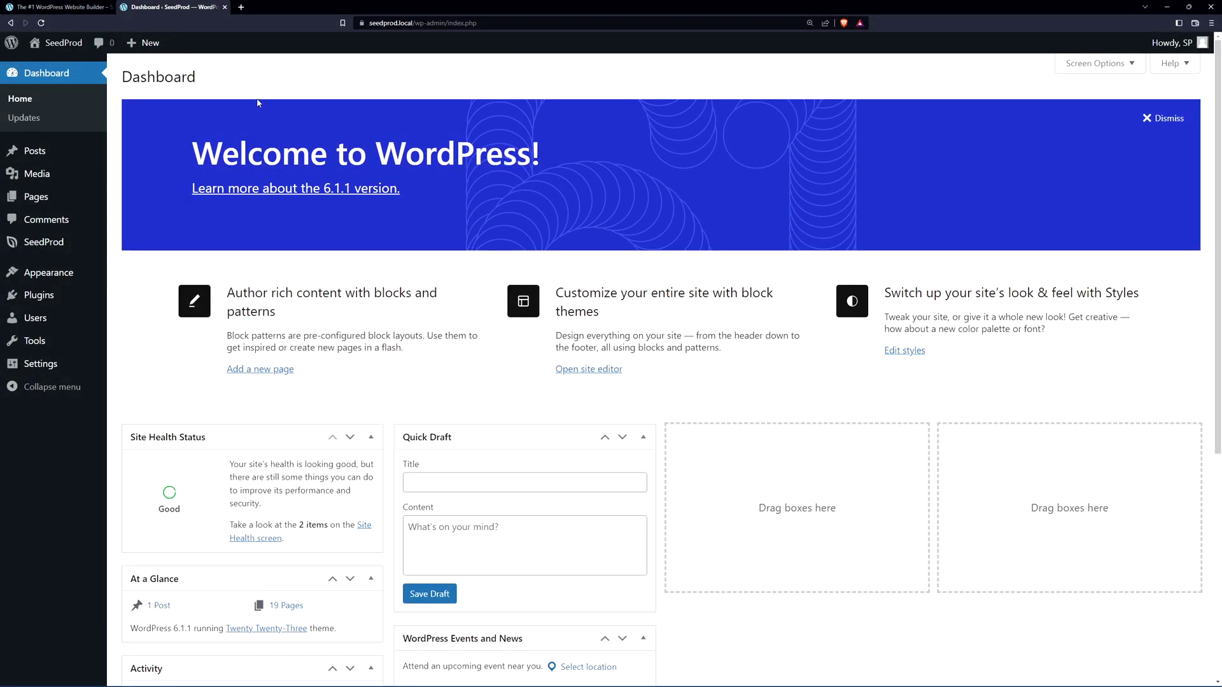
mouse_move(32, 150)
click(130, 153)
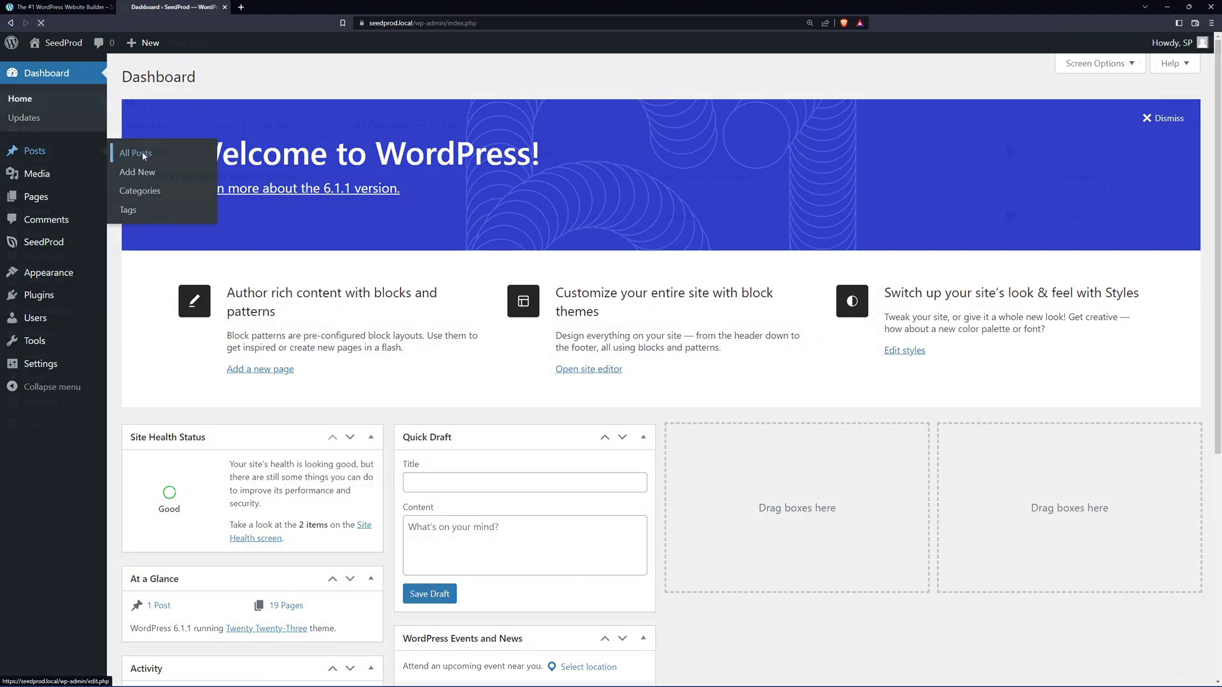
click(231, 178)
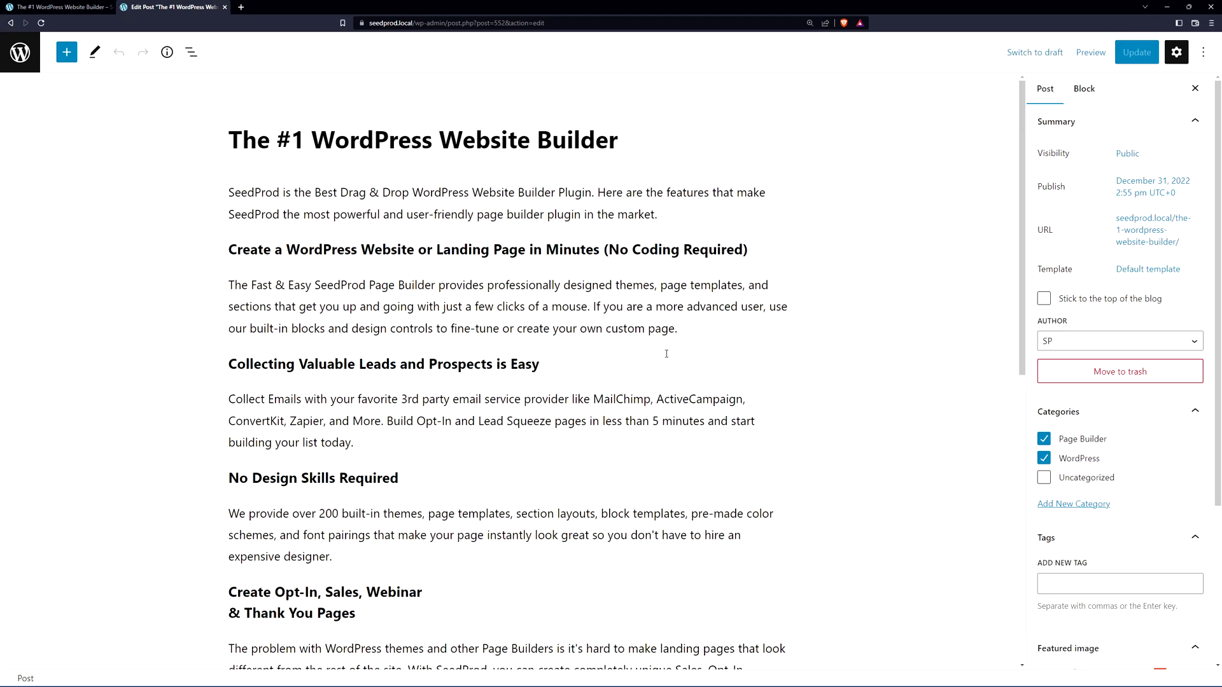
scroll(1107, 445, down, 3)
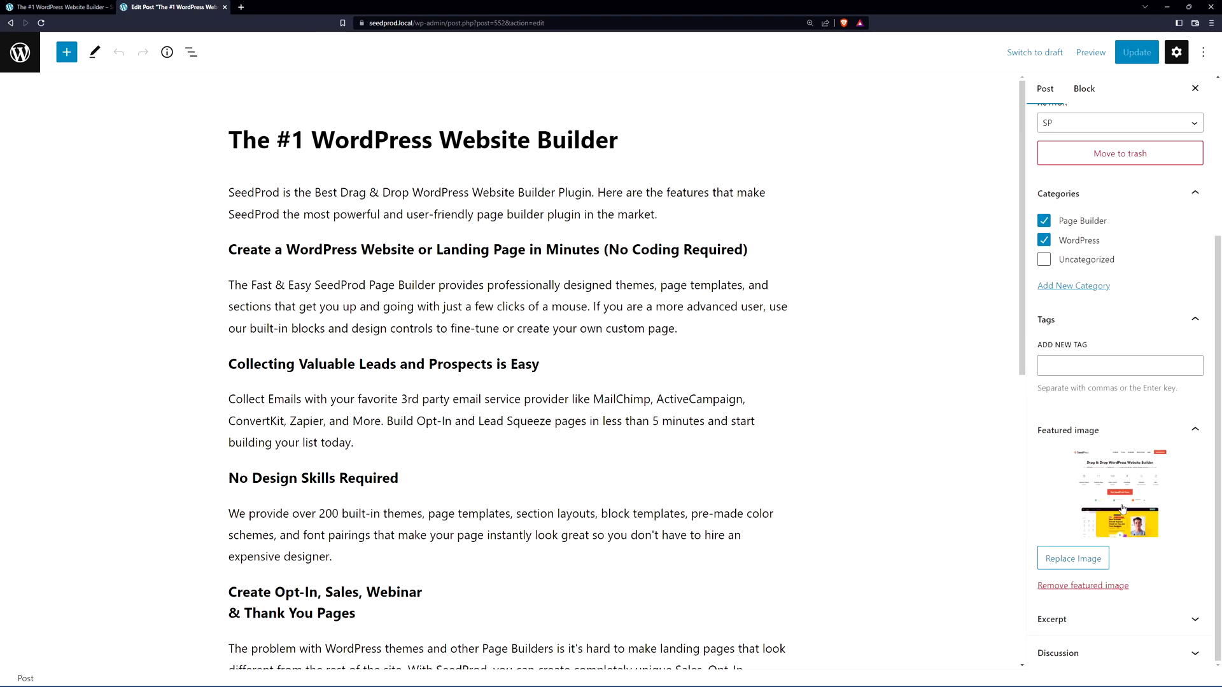
key(alt+Left)
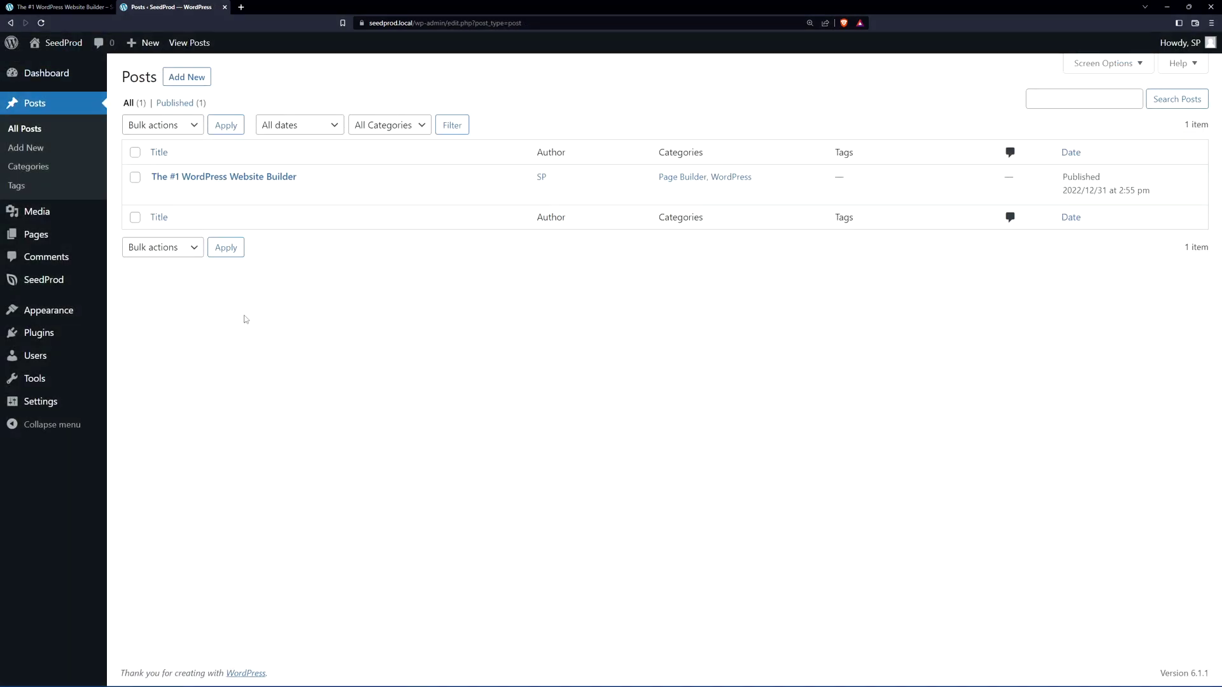
mouse_move(50, 283)
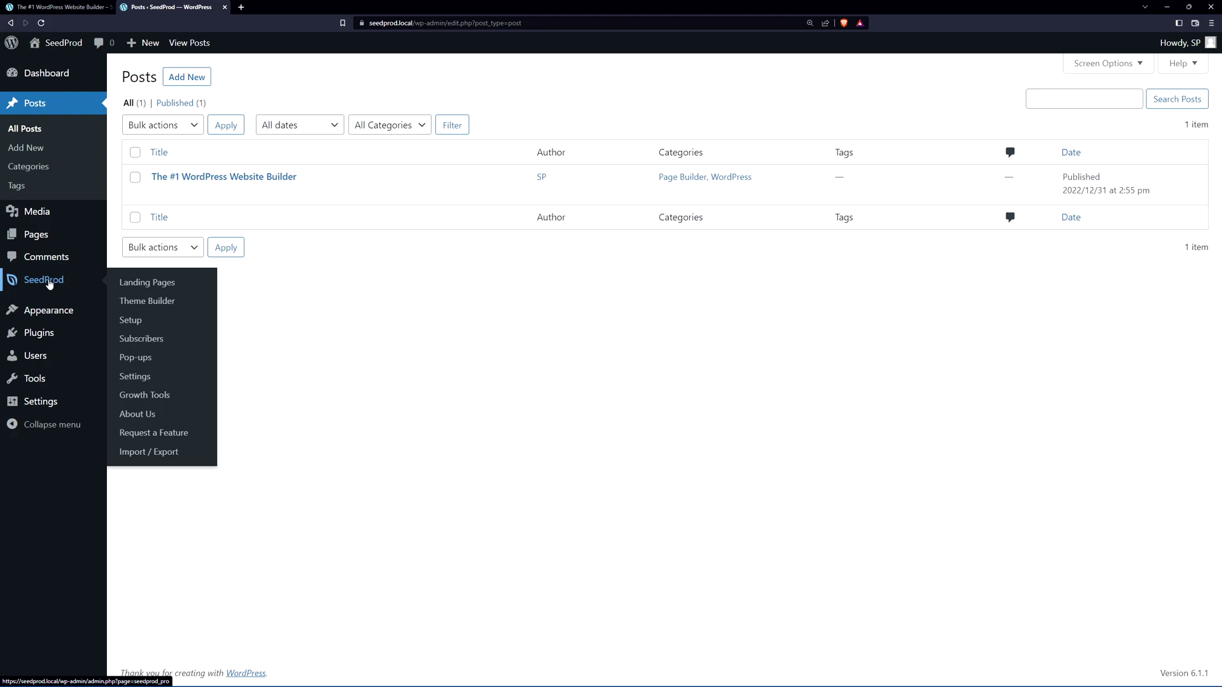
Import the Starter Theme kit in Theme Builder and review its eight templates.
click(152, 303)
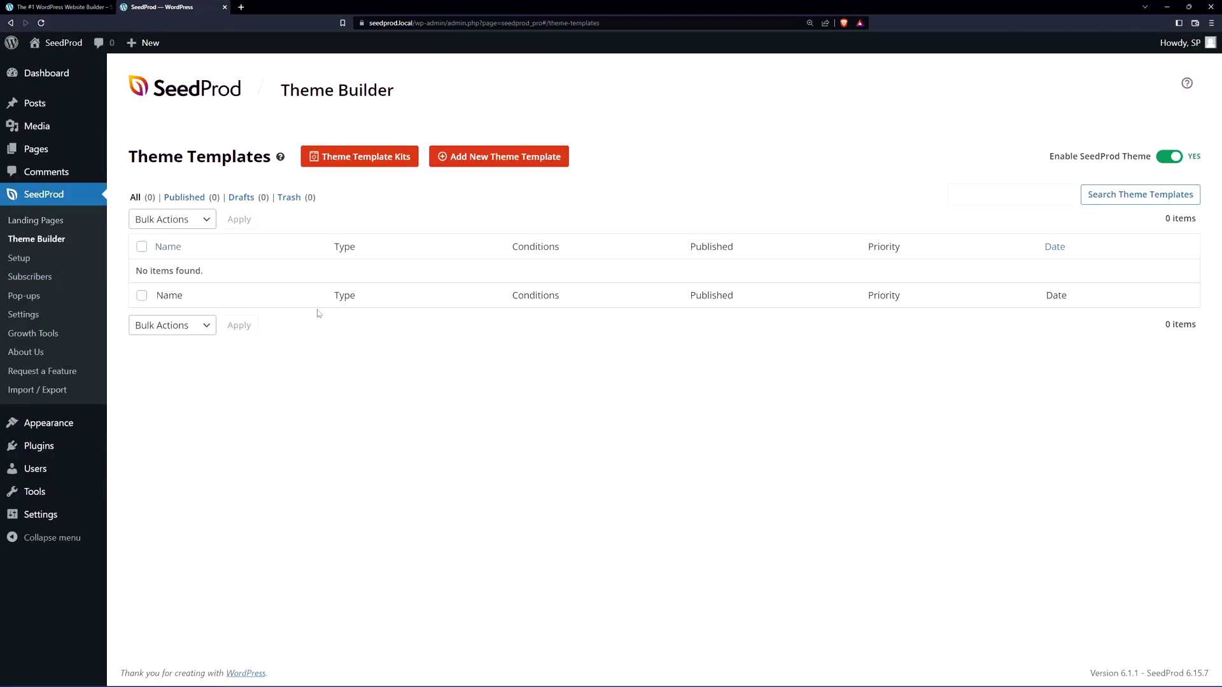
click(362, 164)
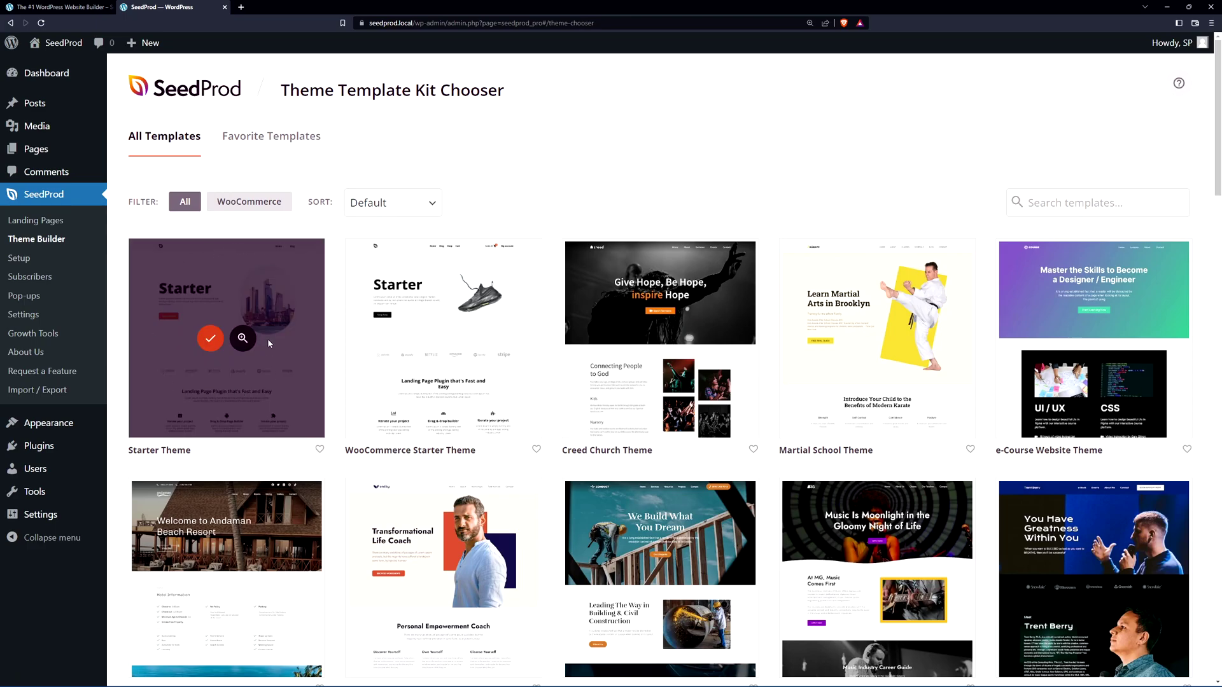
click(210, 342)
scroll(666, 310, down, 2)
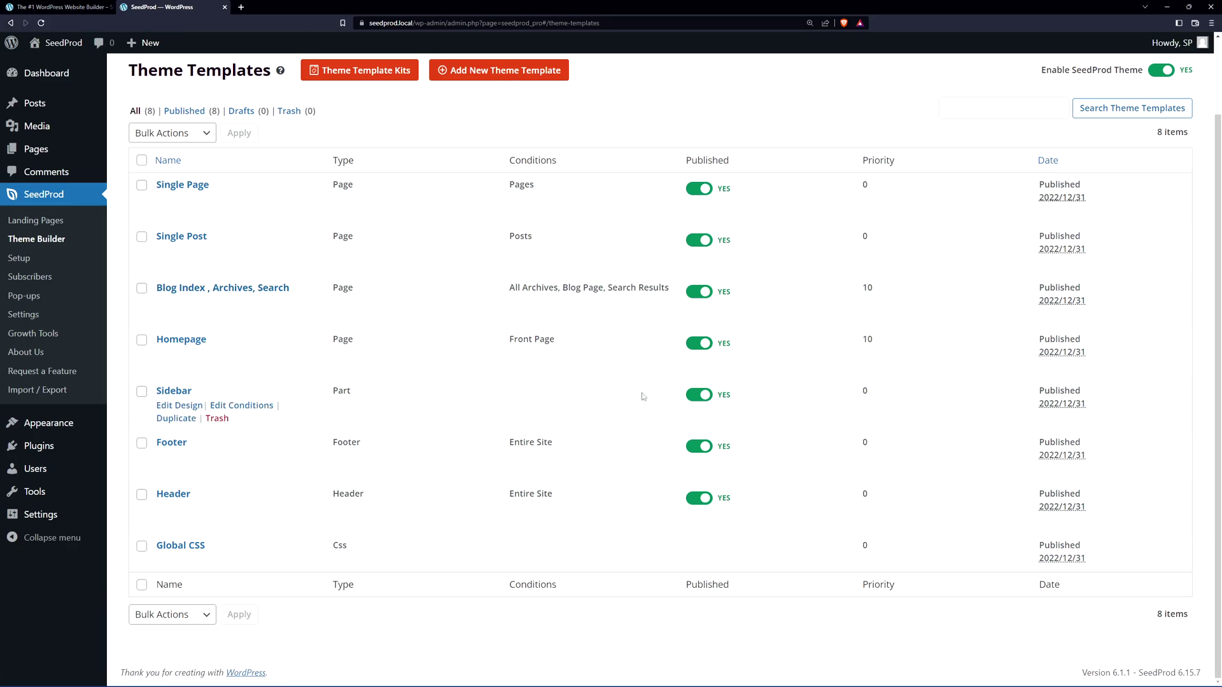
scroll(640, 333, up, 2)
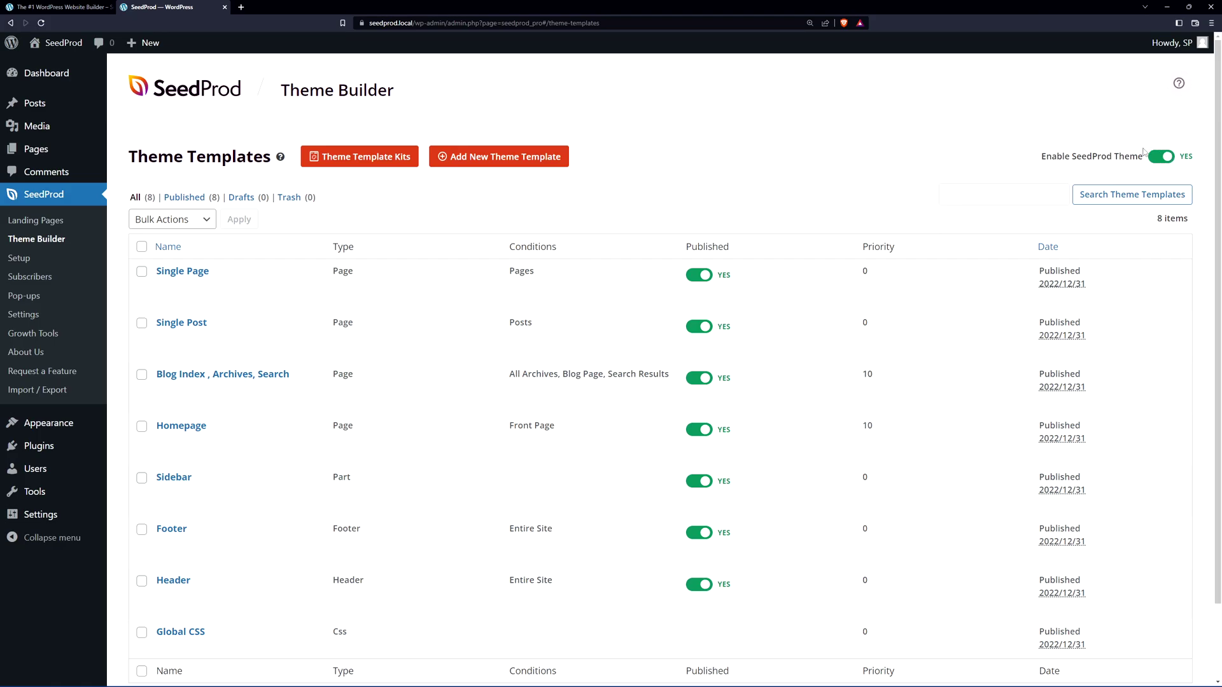
Reload the site's post to see the new theme, then trash the Single Post template.
click(70, 7)
click(41, 22)
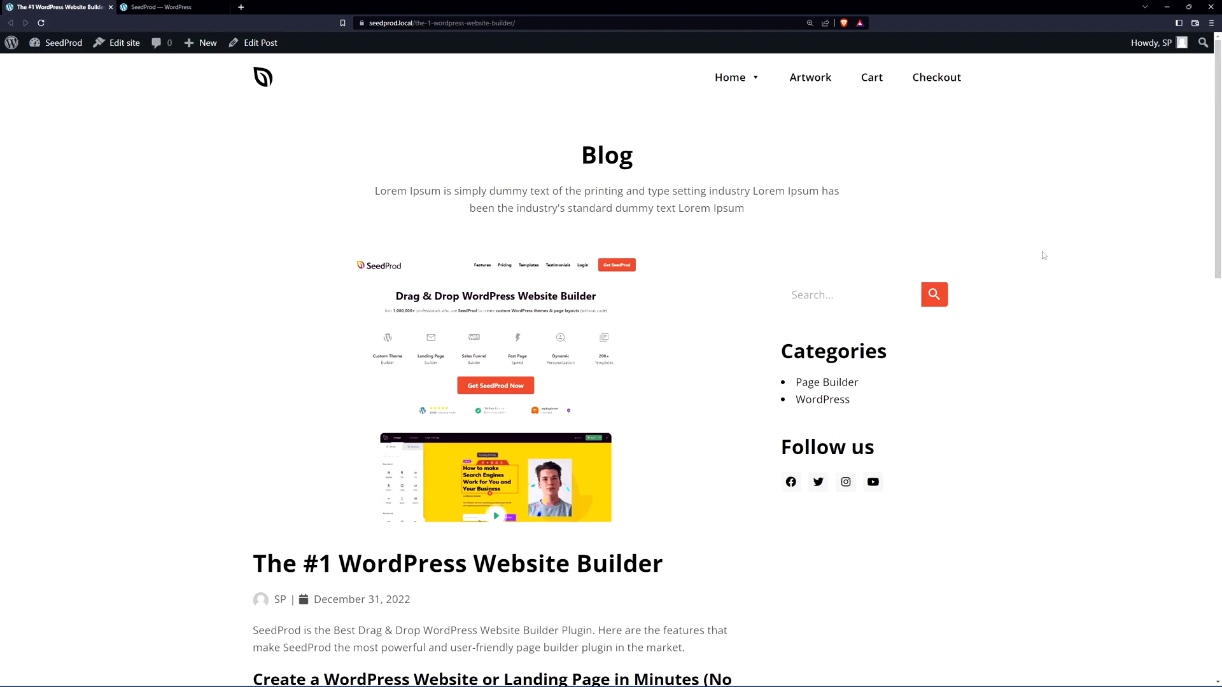
drag(1216, 105, 1201, 74)
click(177, 9)
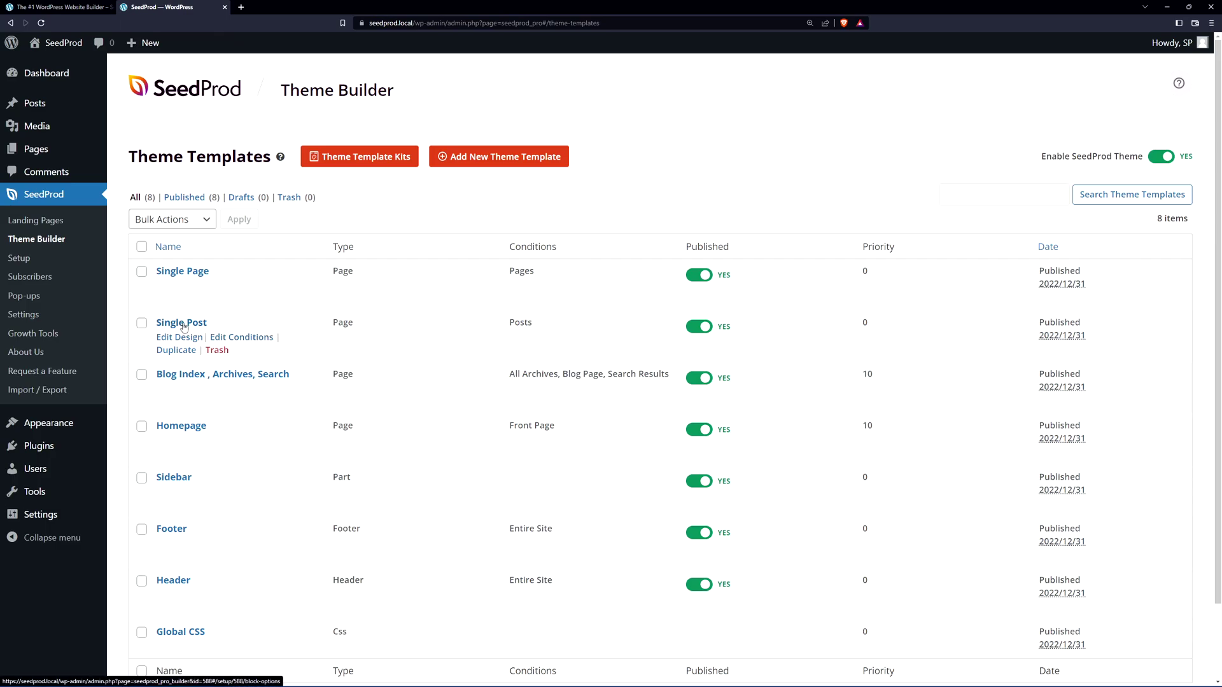
click(215, 354)
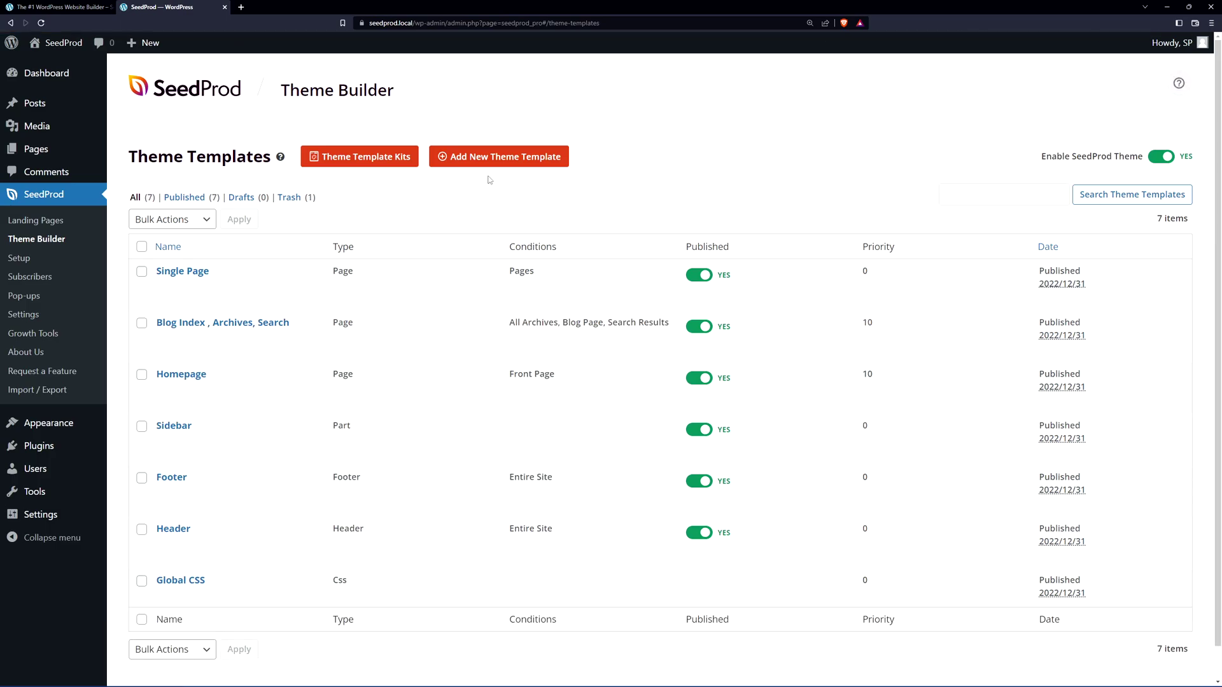
Create a Single Post template 'Single Post - Custom' with condition Include Posts and save it.
click(510, 164)
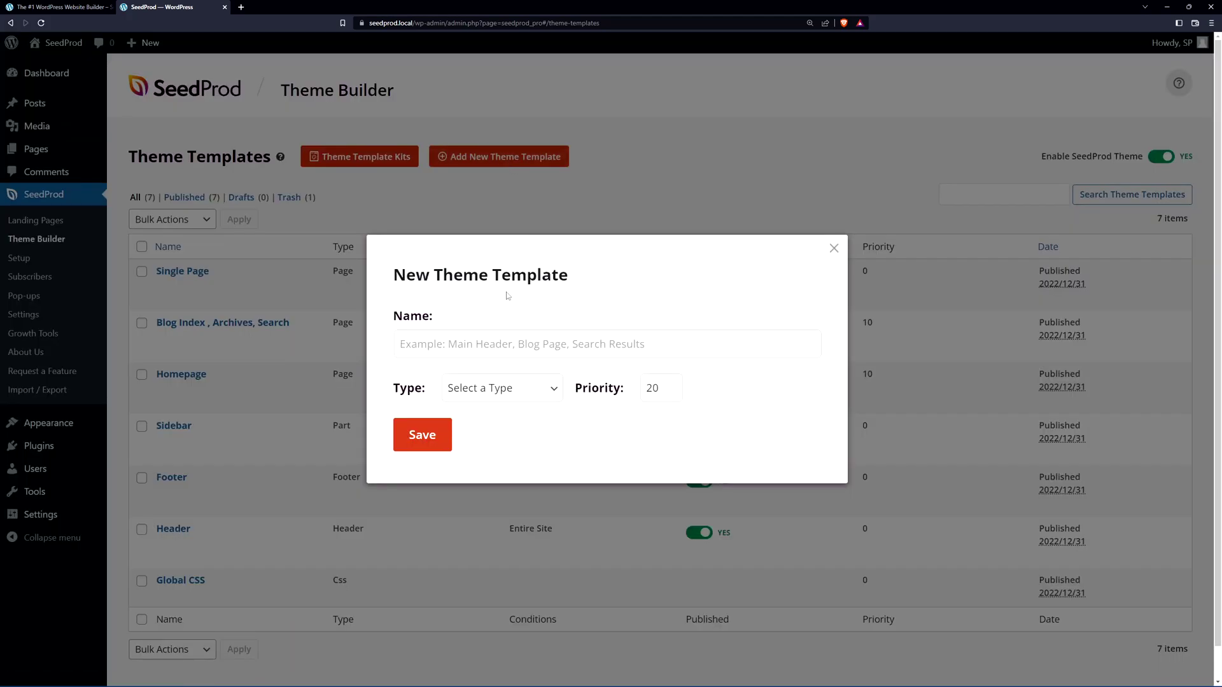
click(463, 348)
text(Single Post - Custom)
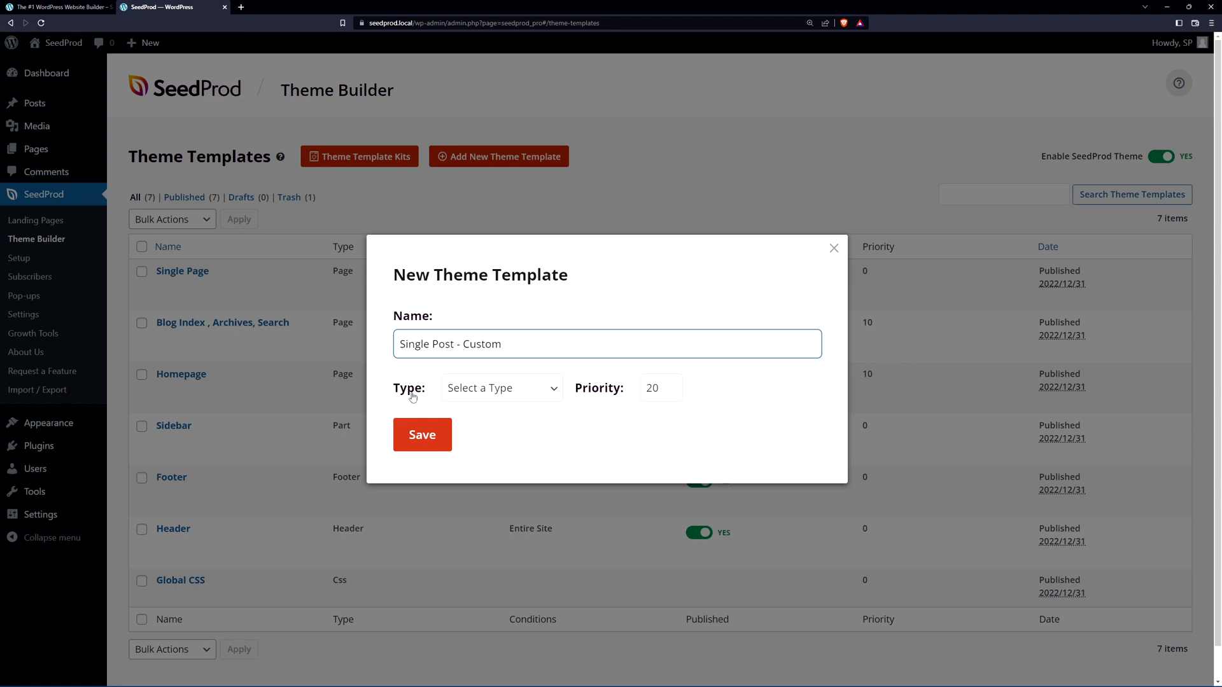
click(505, 396)
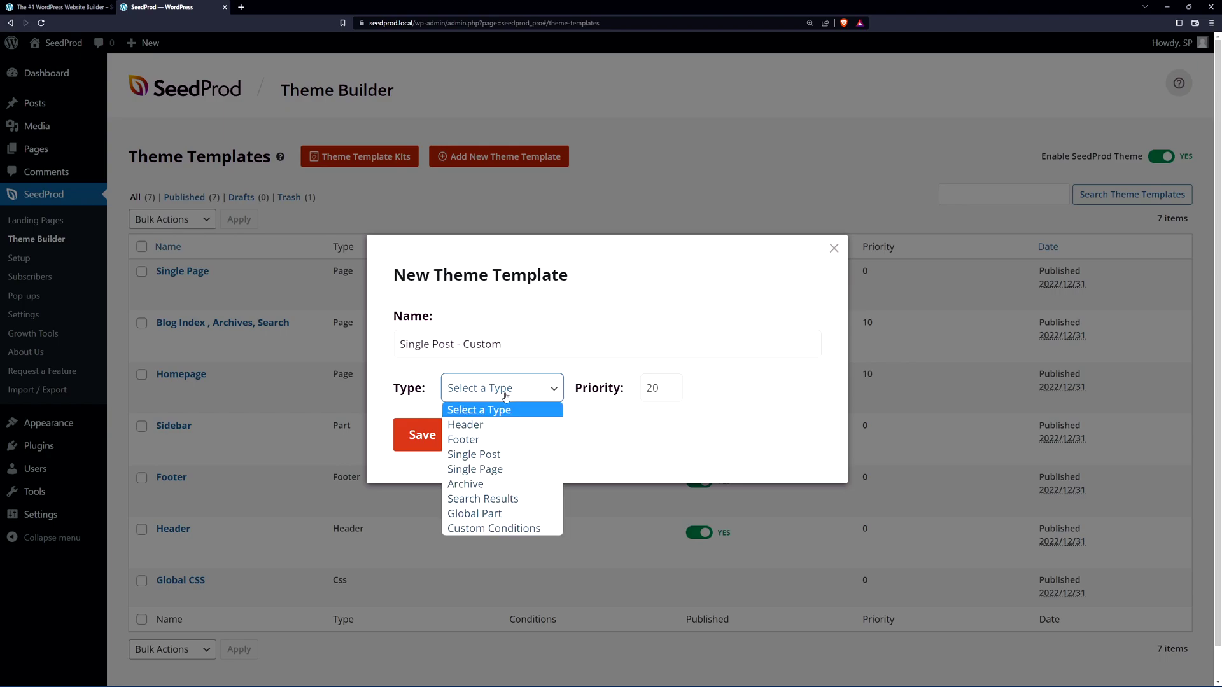
click(494, 455)
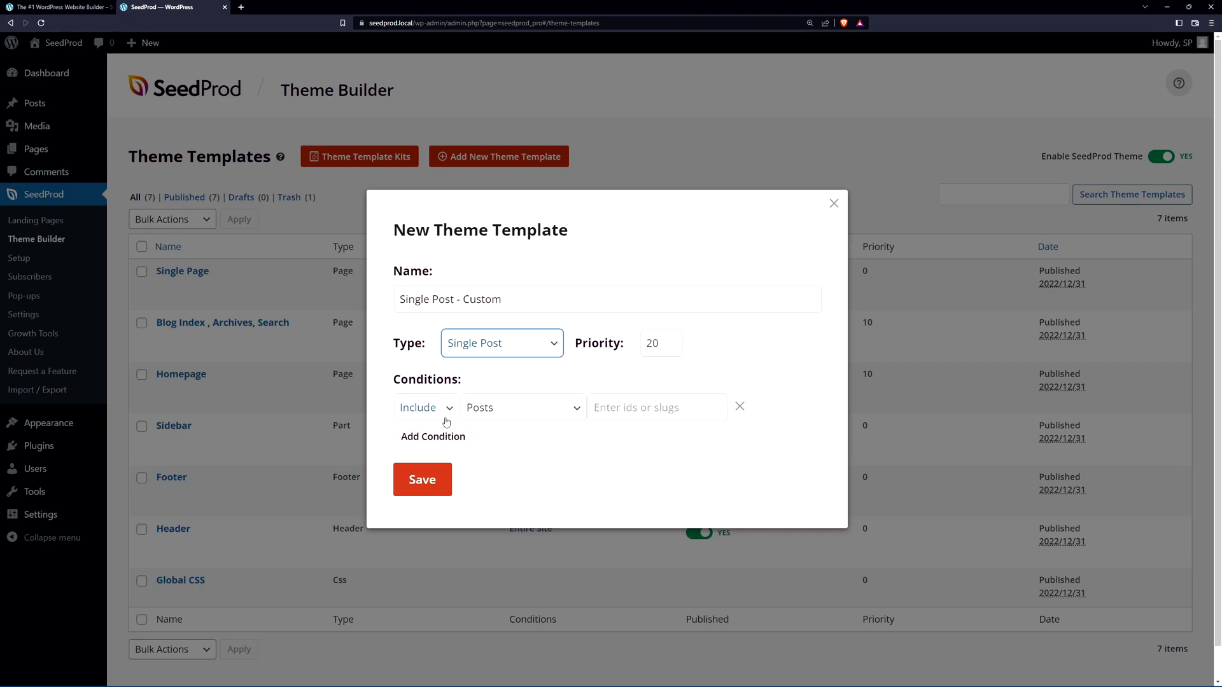
click(577, 413)
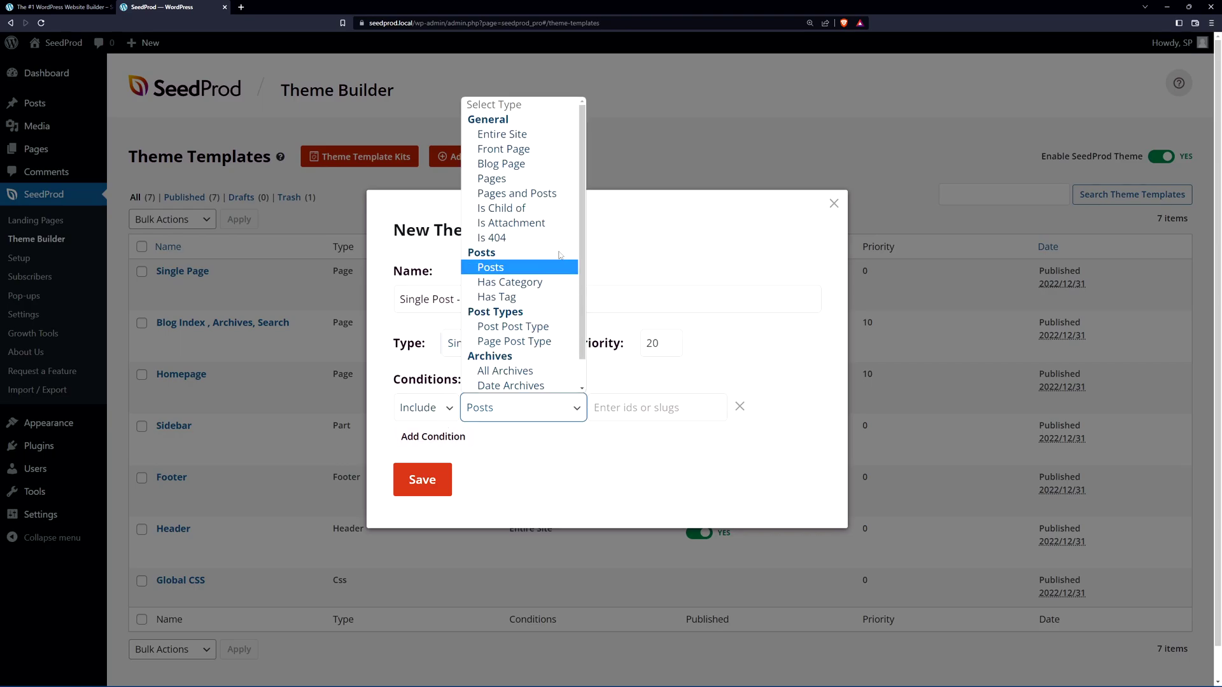
click(541, 408)
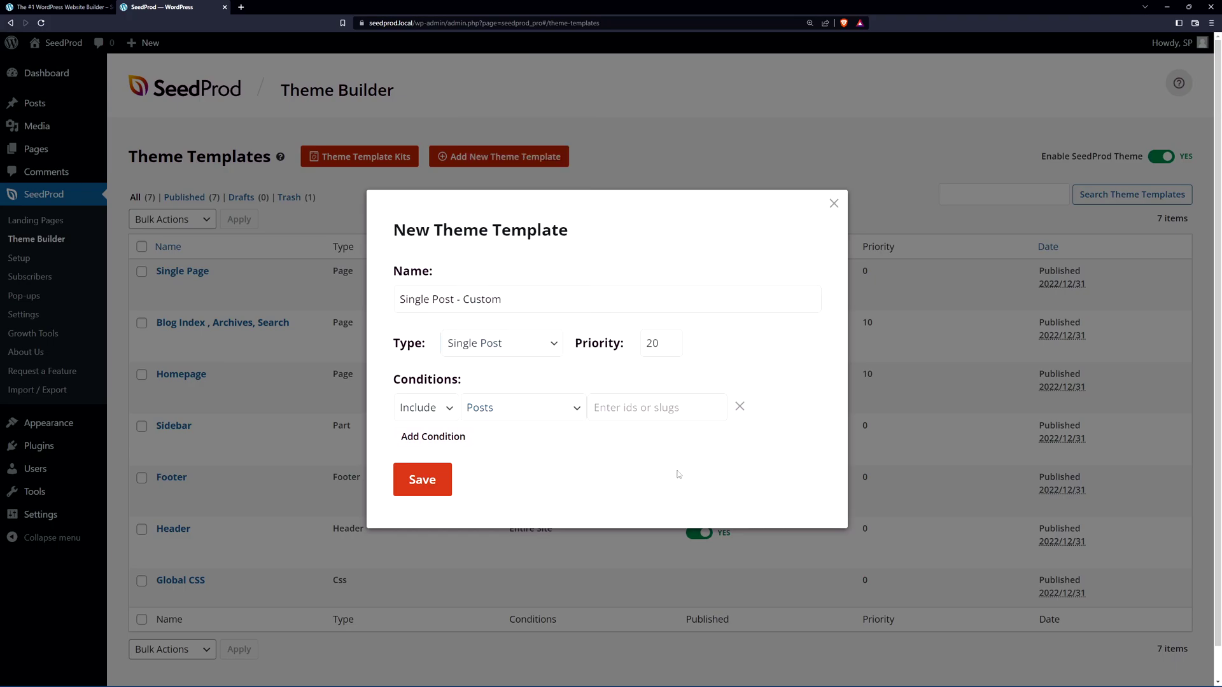
click(430, 488)
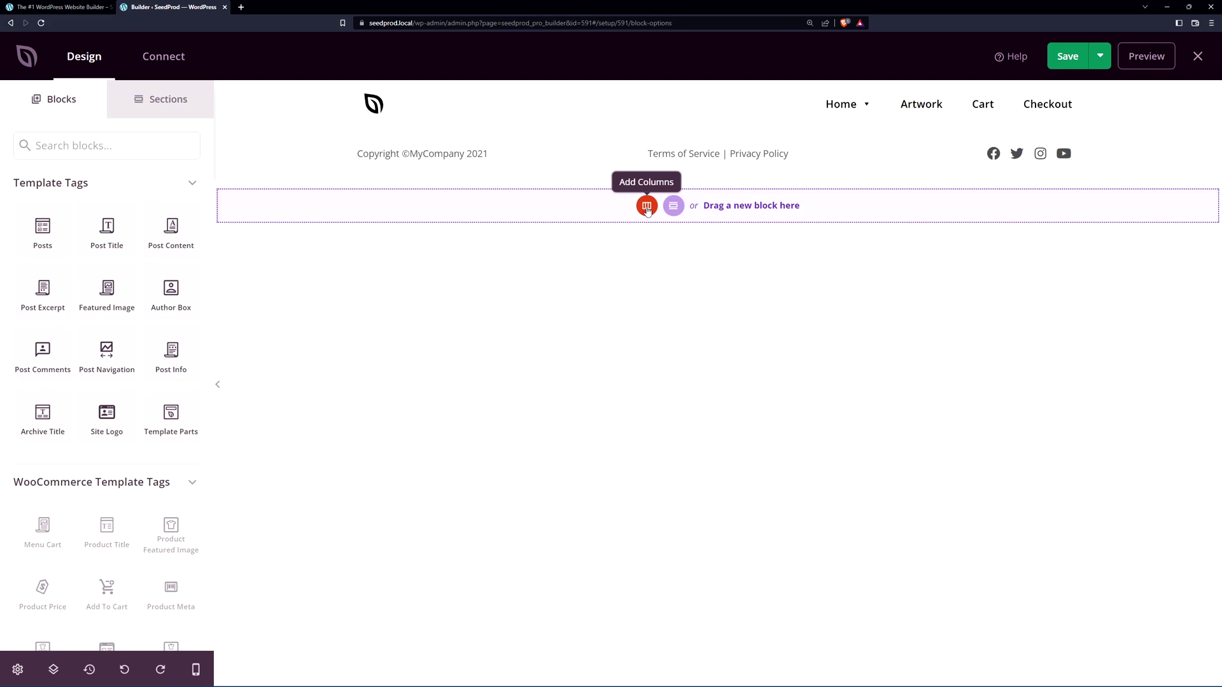
Add a section with a two-thirds left column and a one-third right column.
click(647, 210)
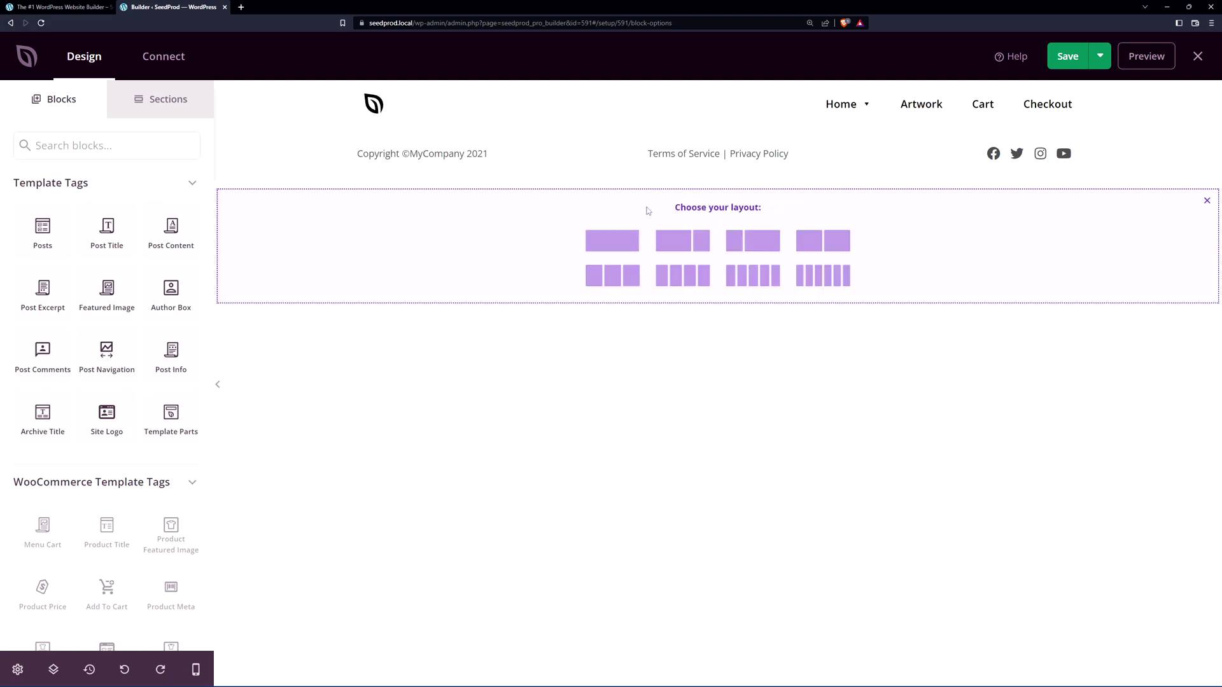
click(687, 244)
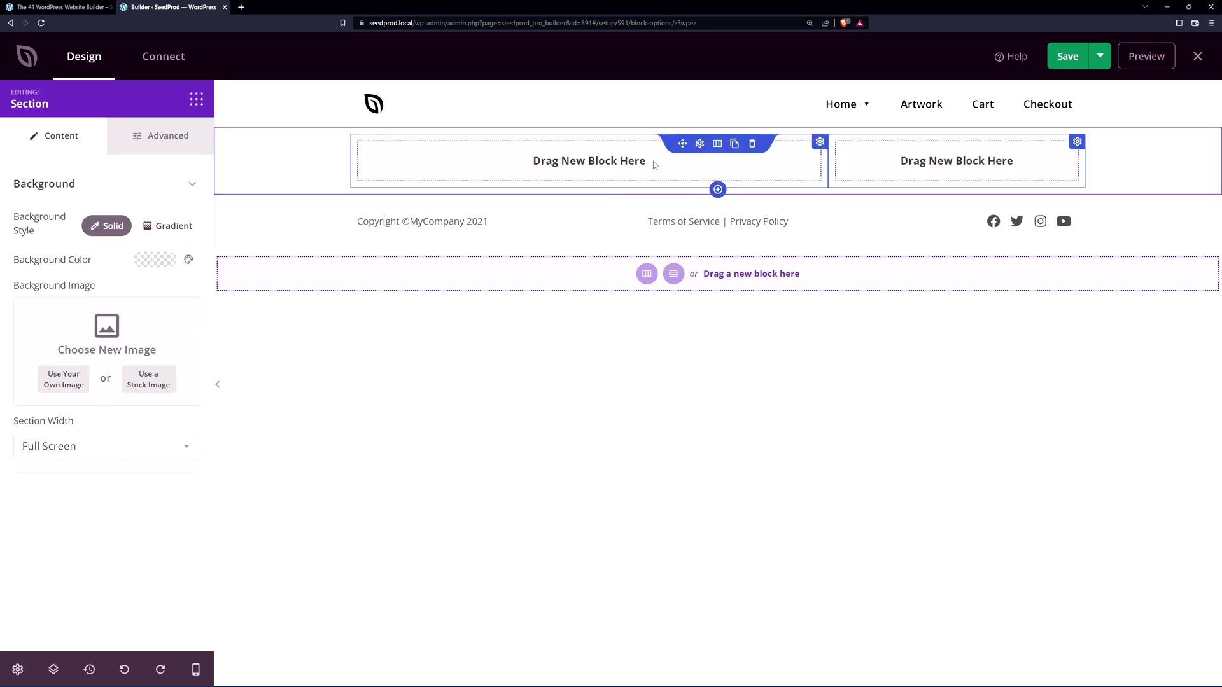
Search for the Featured Image block and place it in the left column.
click(197, 99)
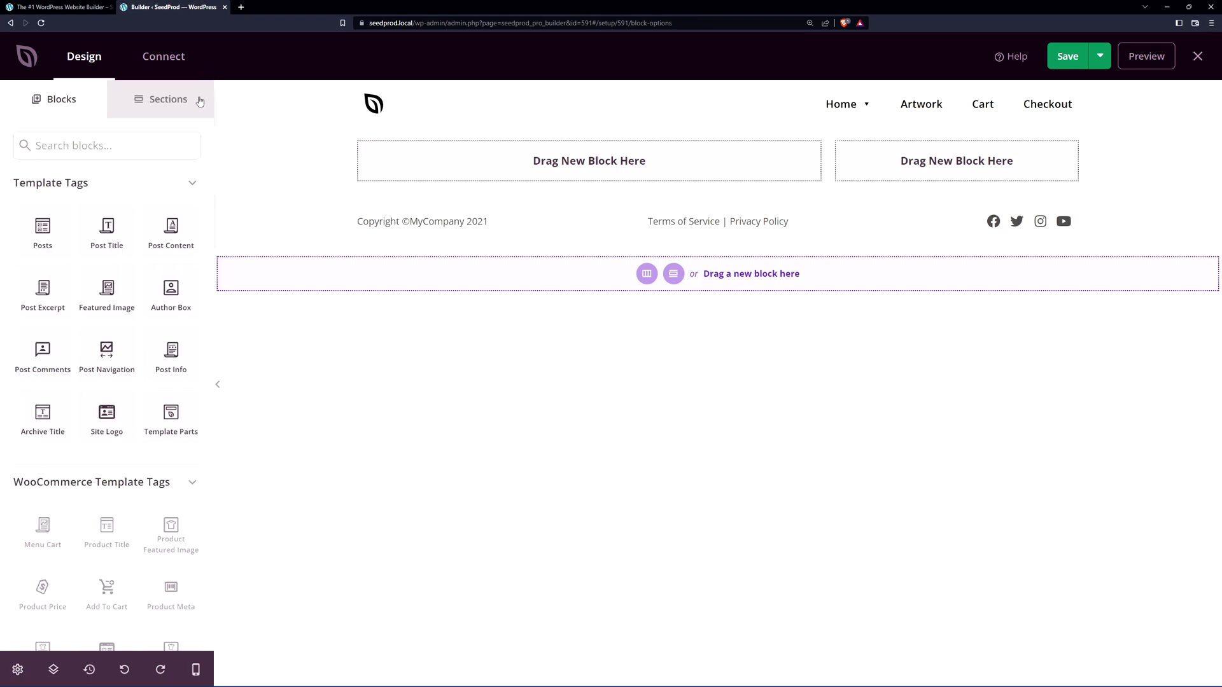
click(127, 144)
text(featured)
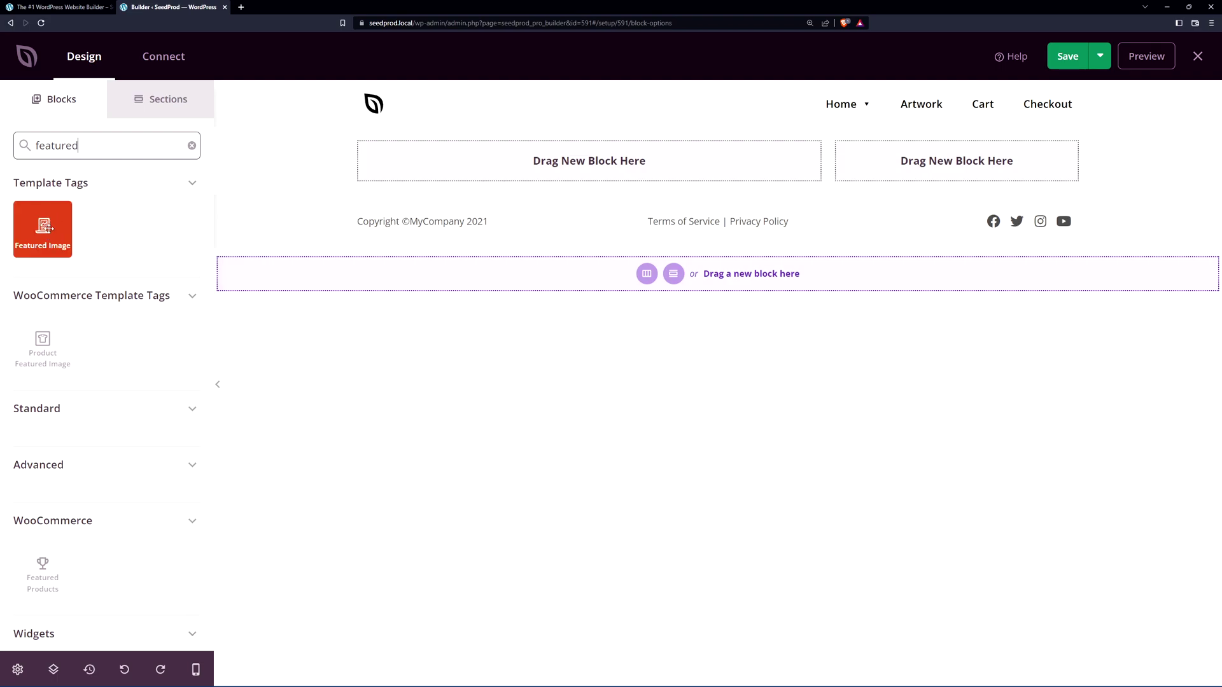
drag(49, 235, 553, 163)
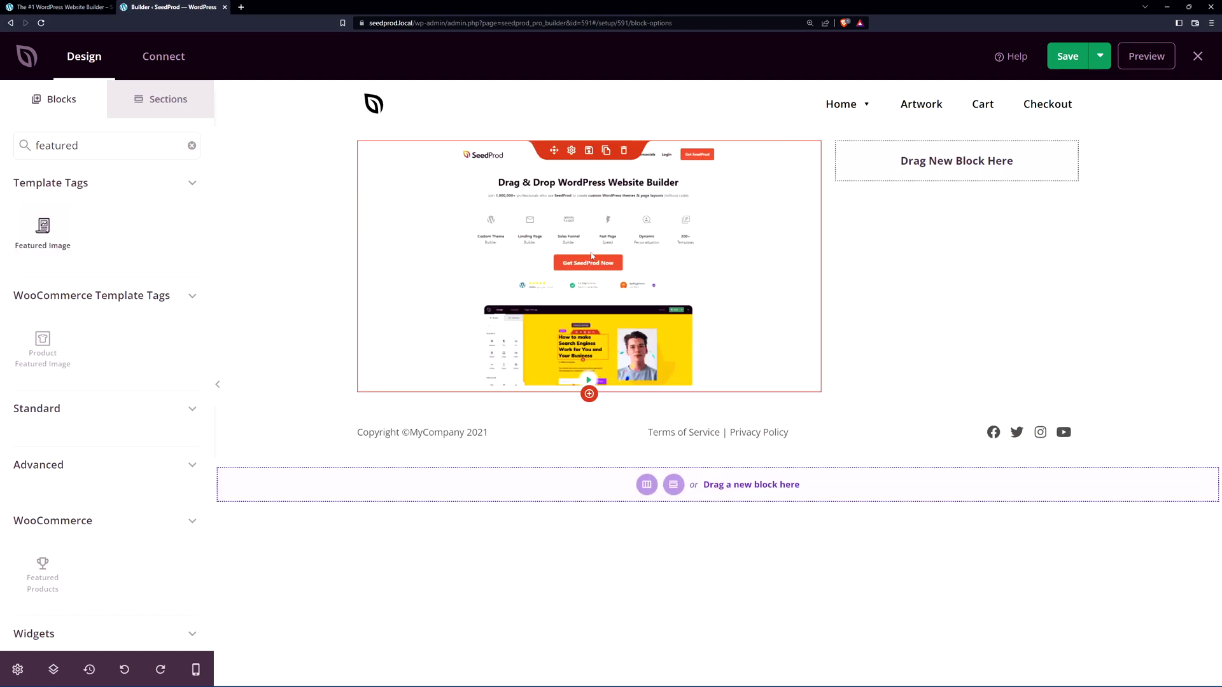
Give the featured image a 2X Large shadow in its Advanced settings.
click(571, 150)
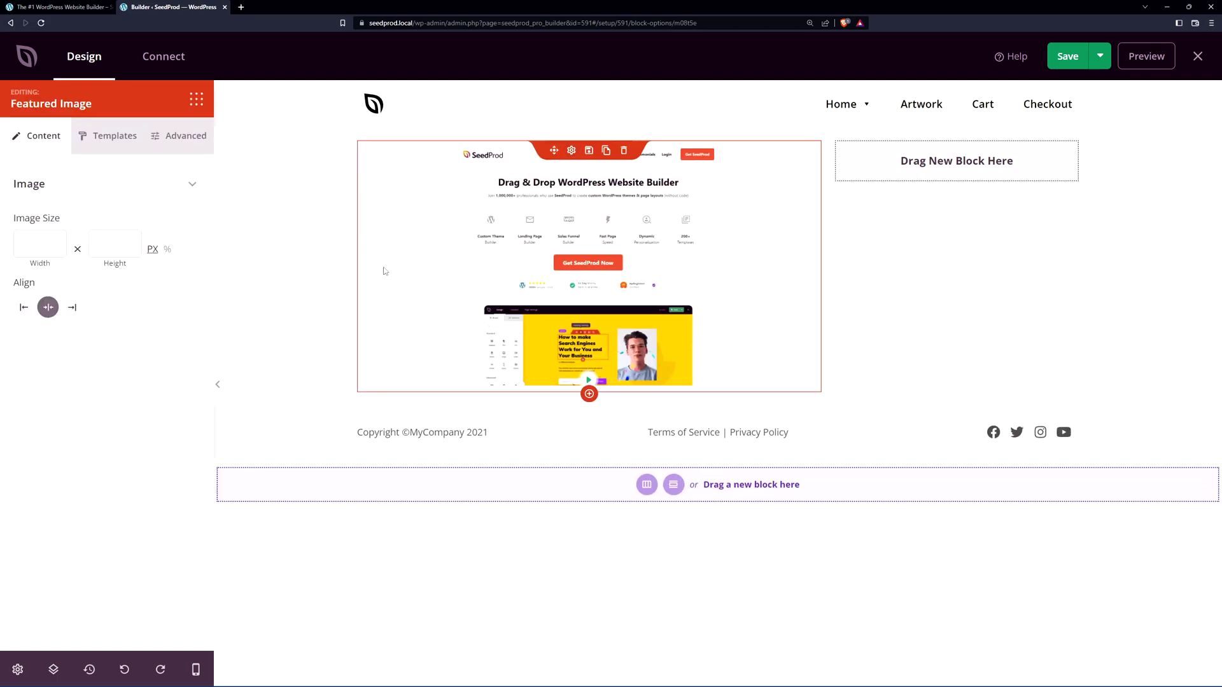
click(111, 136)
scroll(131, 324, down, 1)
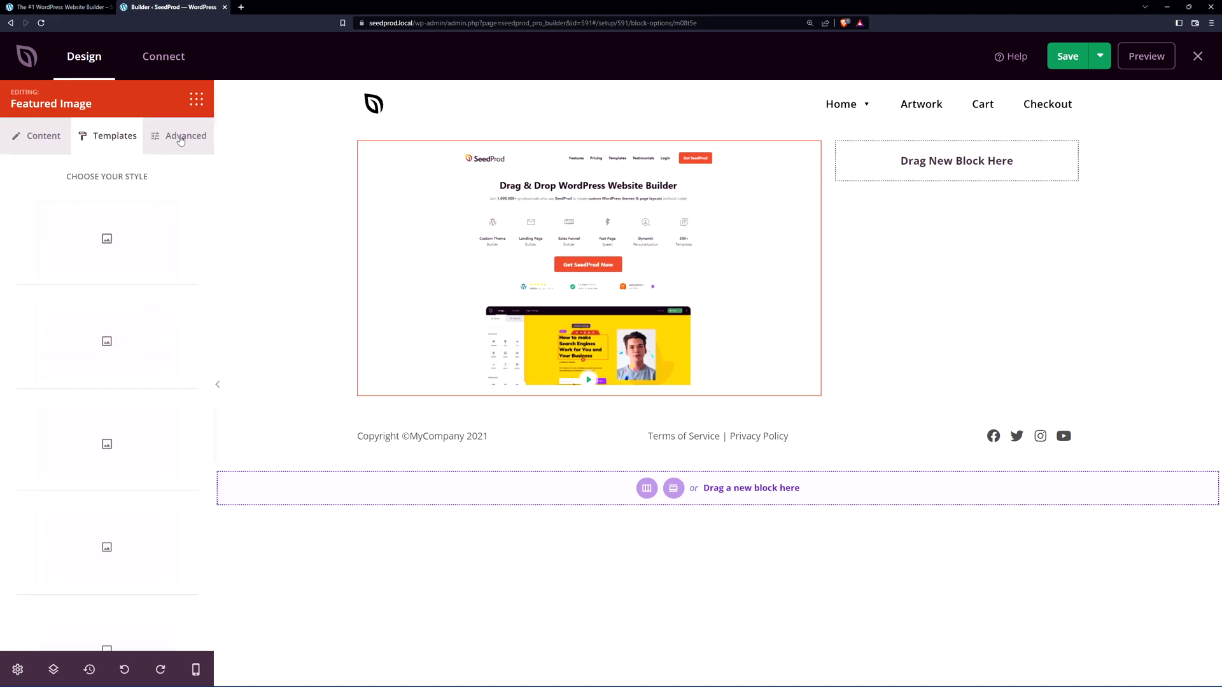
click(181, 141)
click(99, 248)
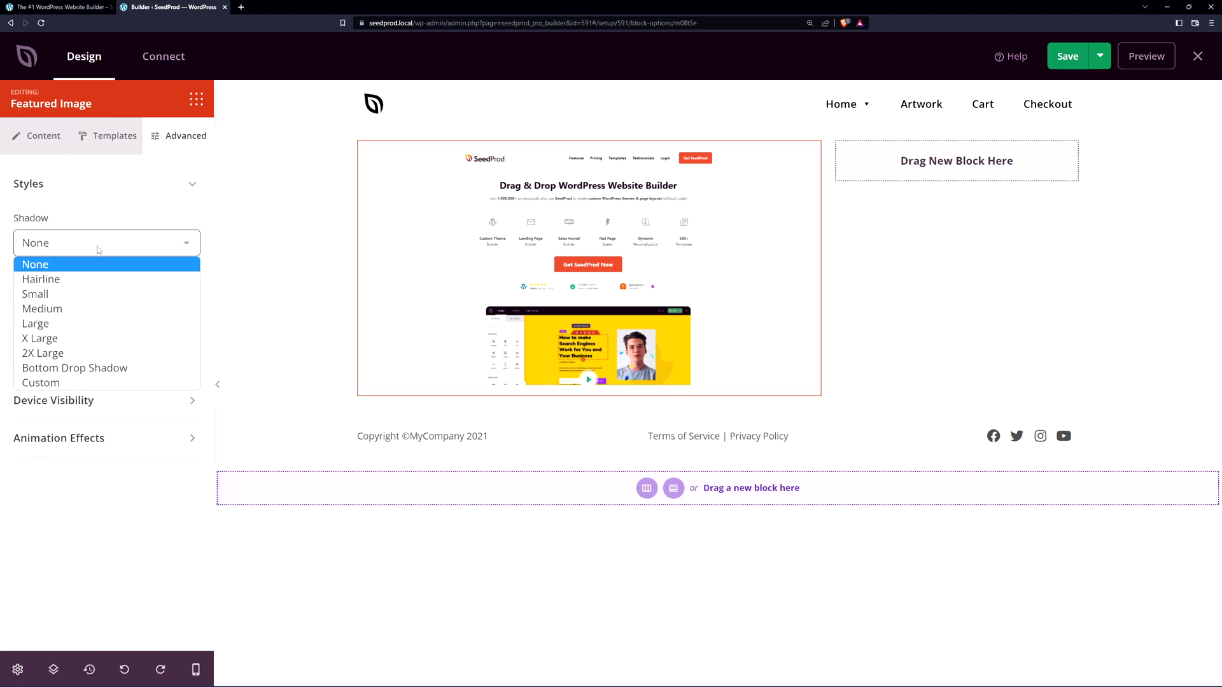
click(72, 318)
key(Down)
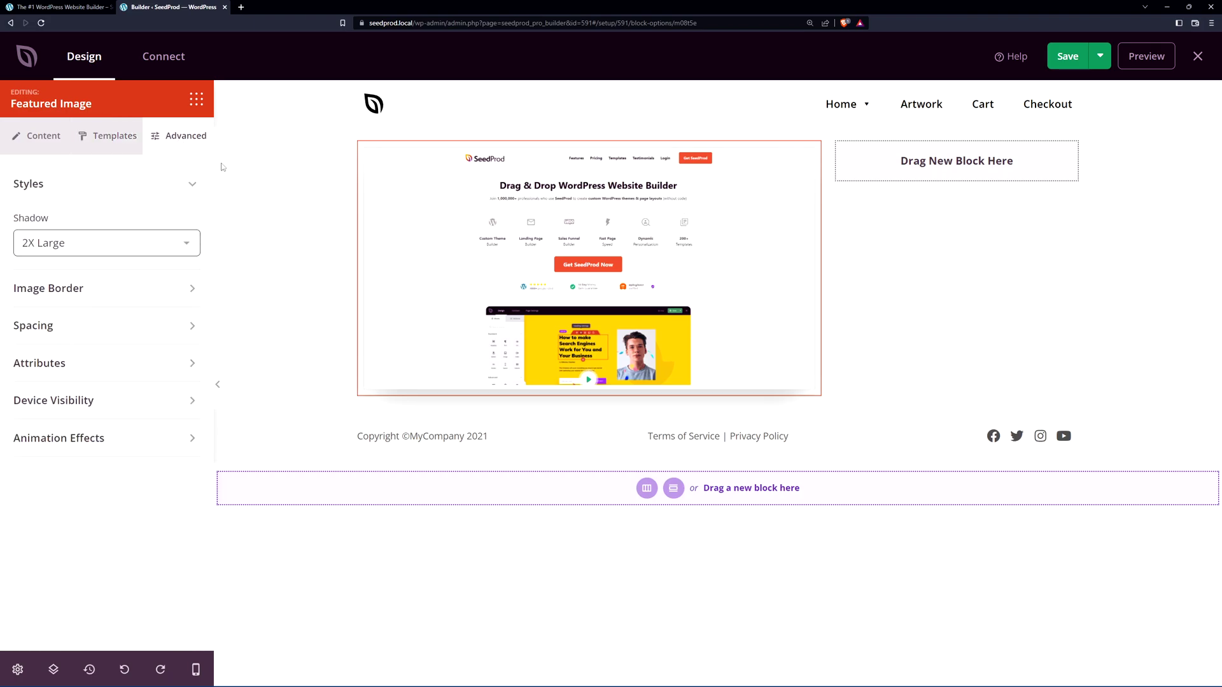
click(196, 99)
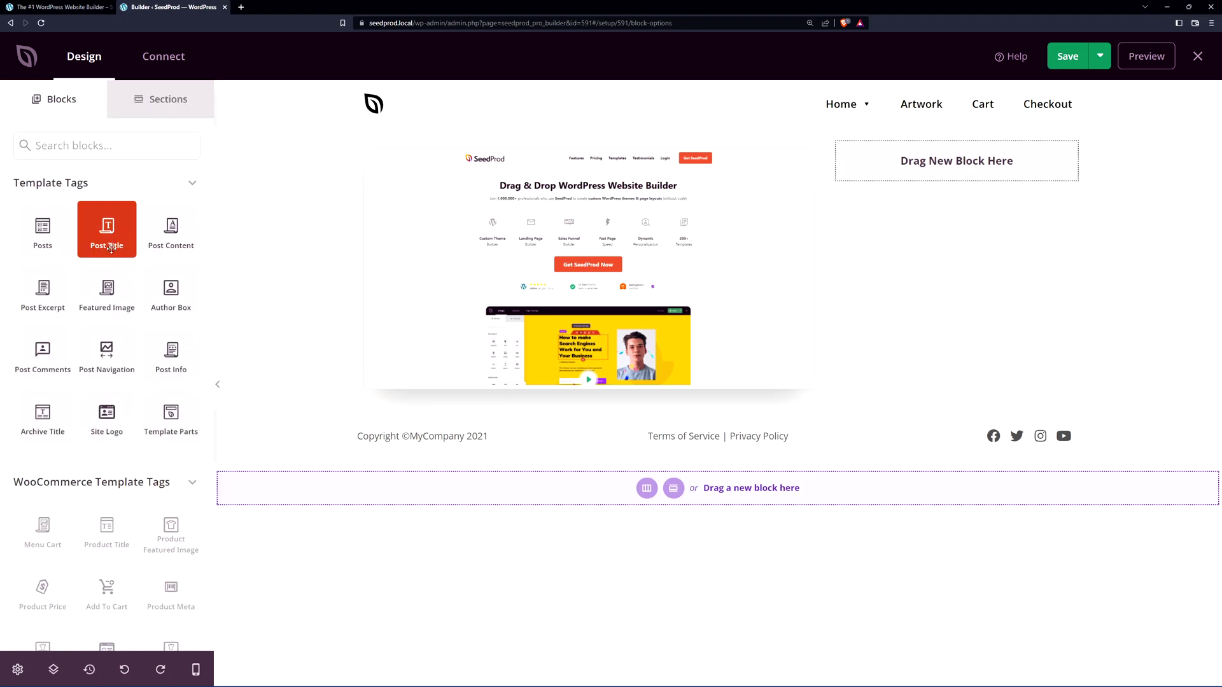
Add the Post Title below the featured image, left-aligned with font size 30.
drag(114, 237, 482, 394)
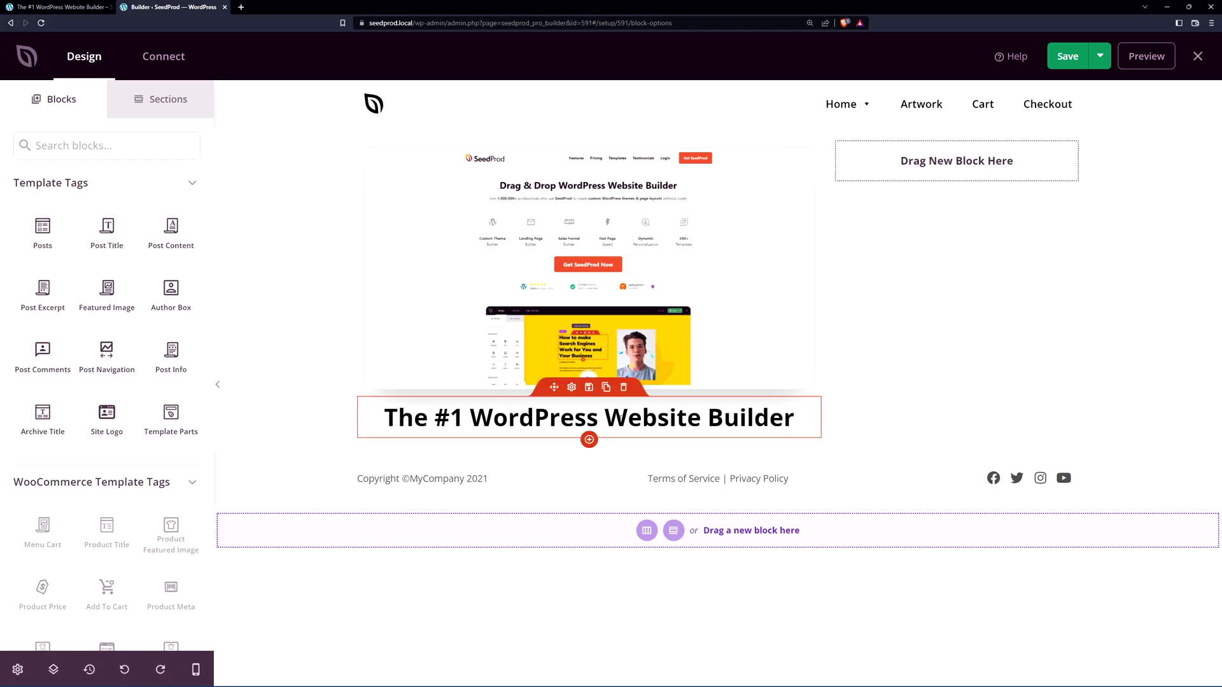
click(572, 389)
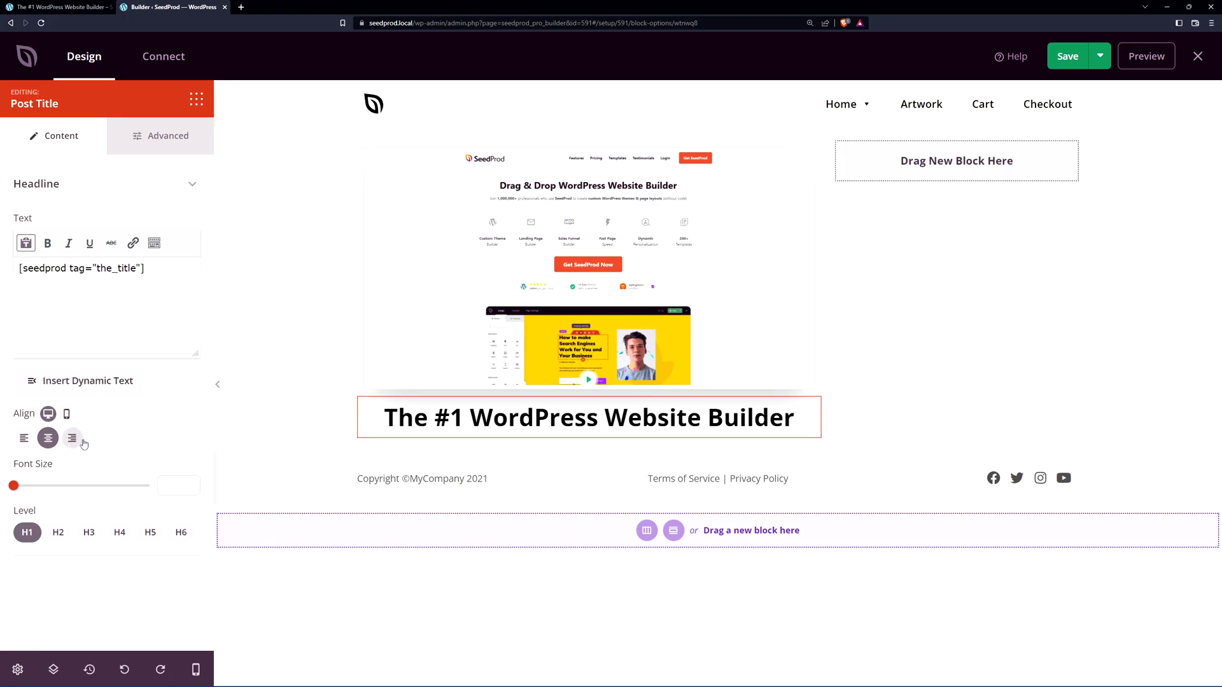
click(23, 437)
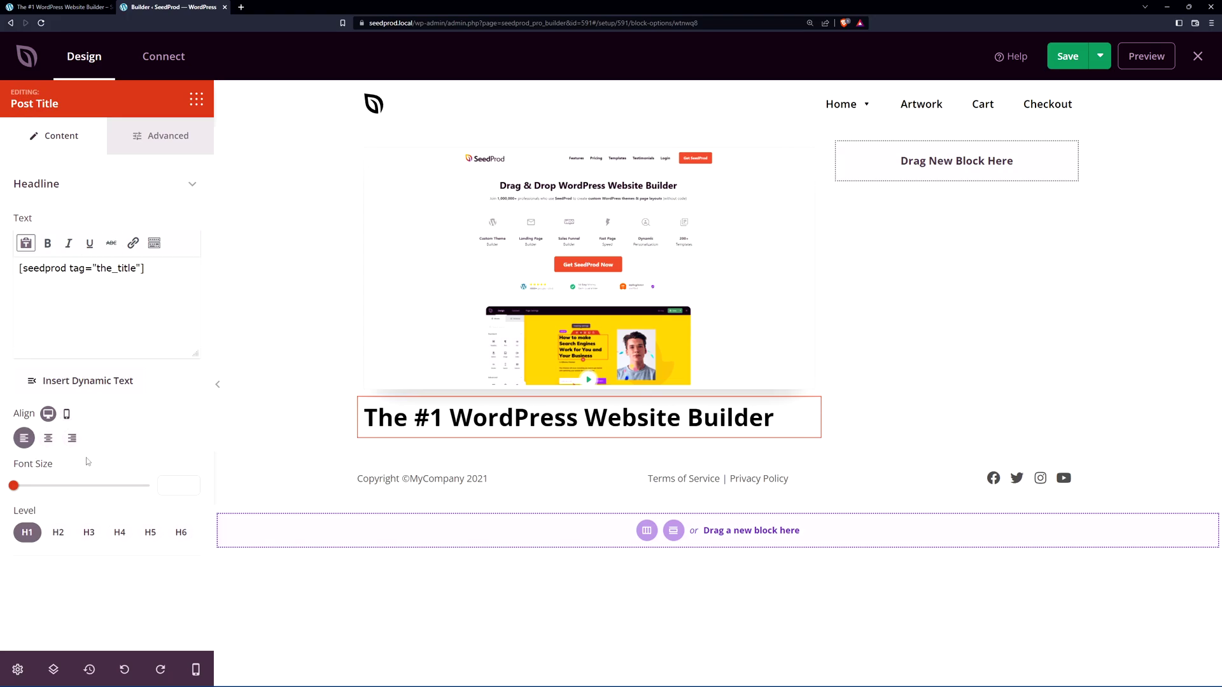
drag(13, 485, 57, 485)
click(163, 142)
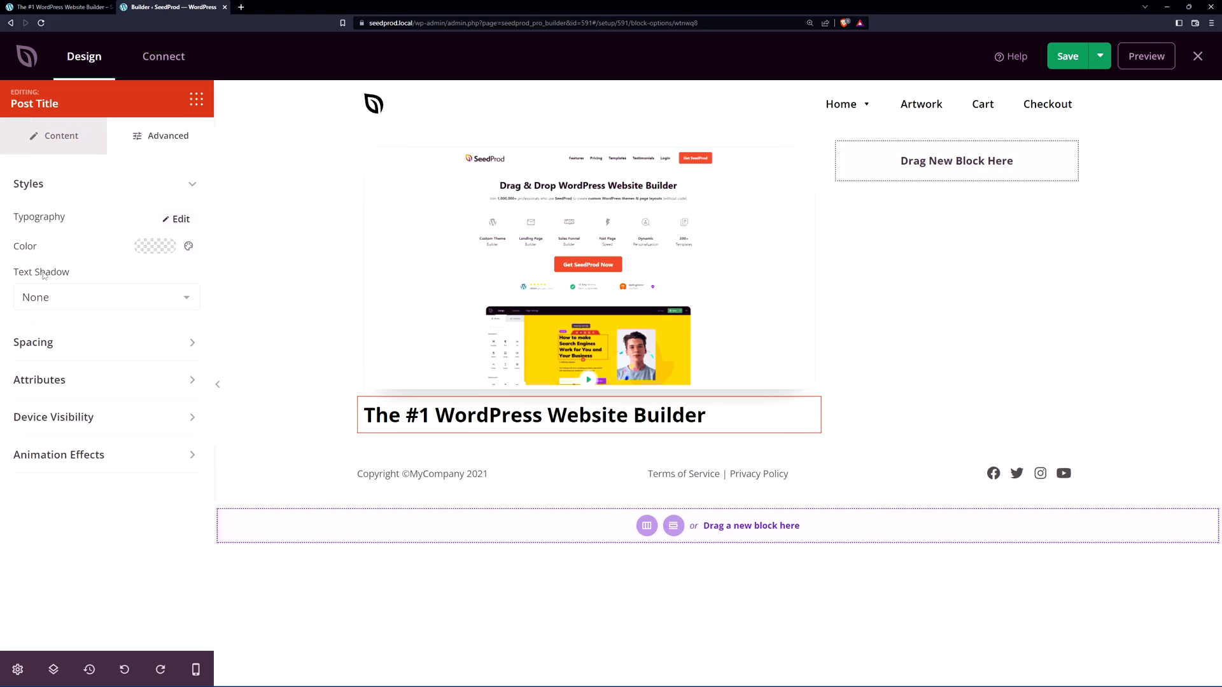
click(196, 98)
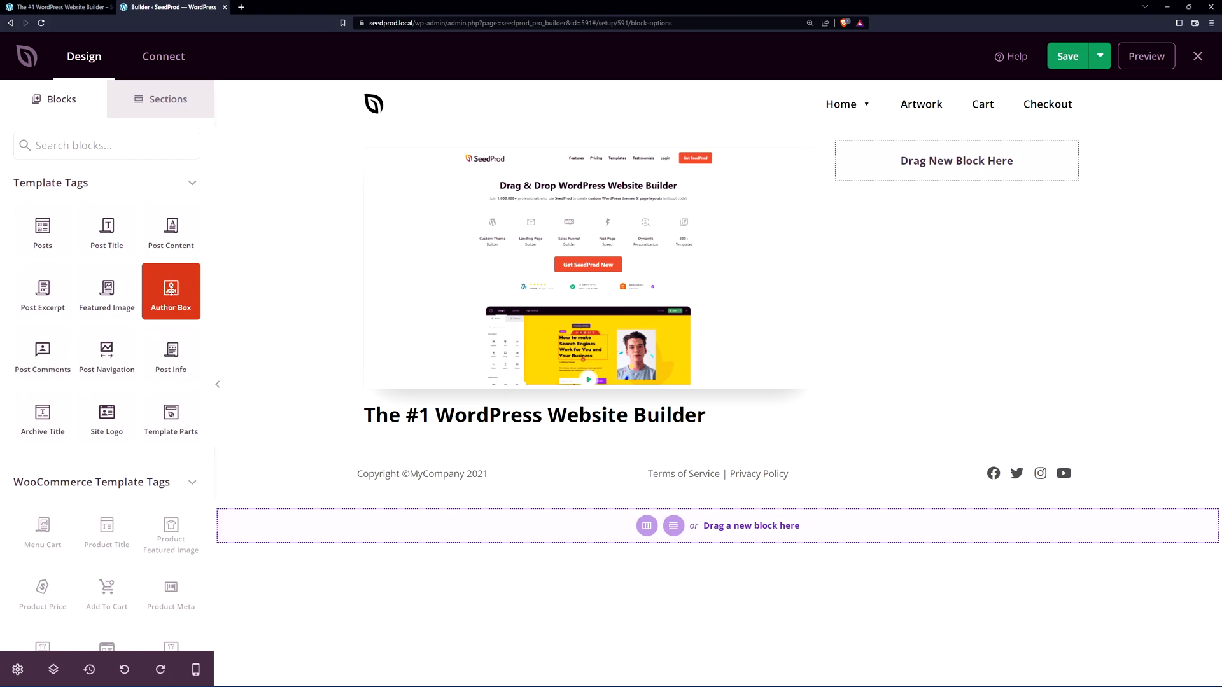
Try an Author Box and delete it, then place a Post Info block under the title.
drag(173, 292, 470, 458)
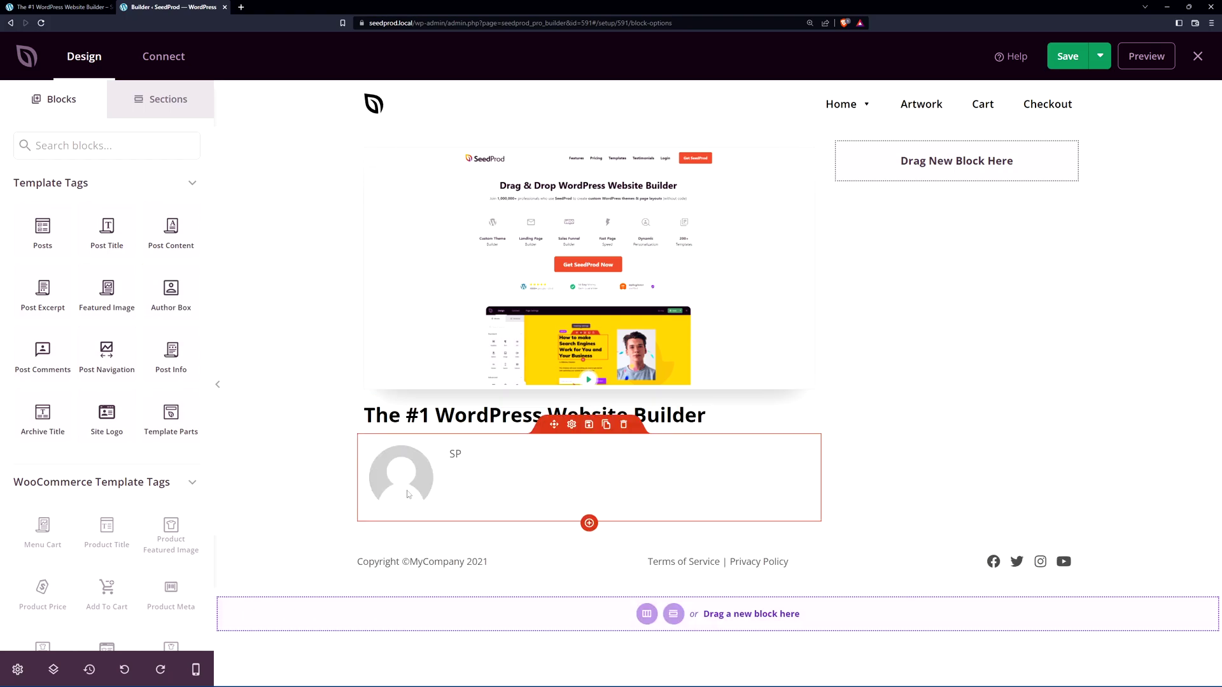
click(623, 424)
click(576, 369)
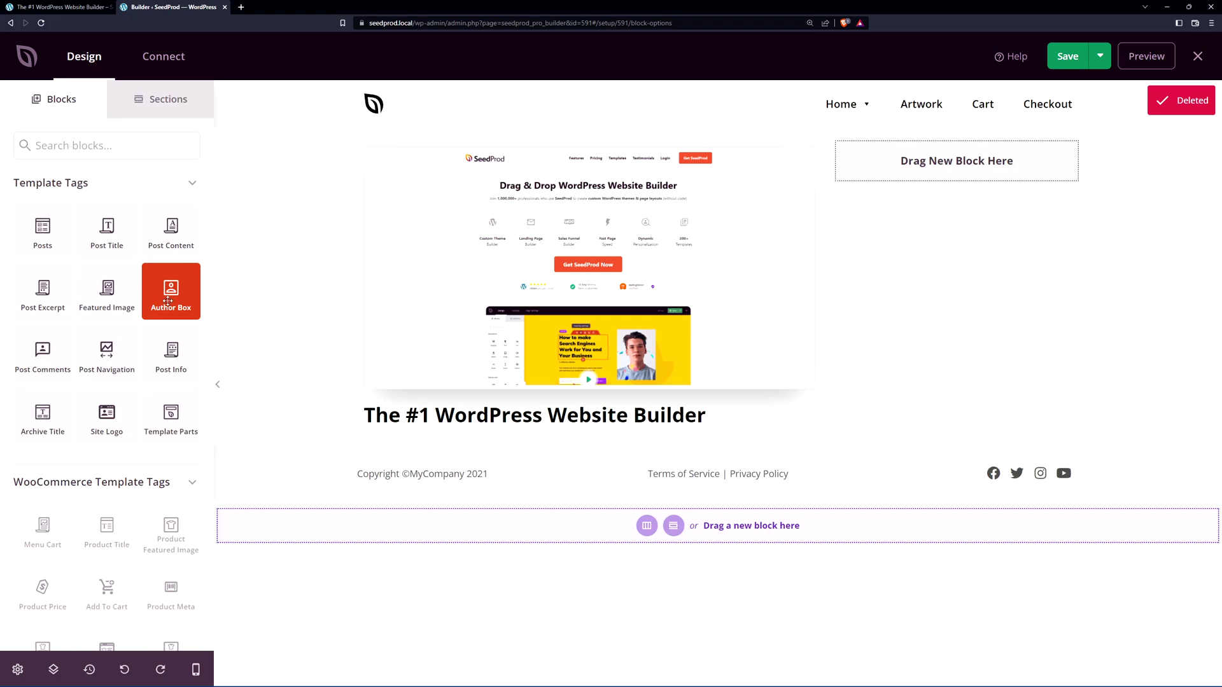
drag(169, 353, 442, 432)
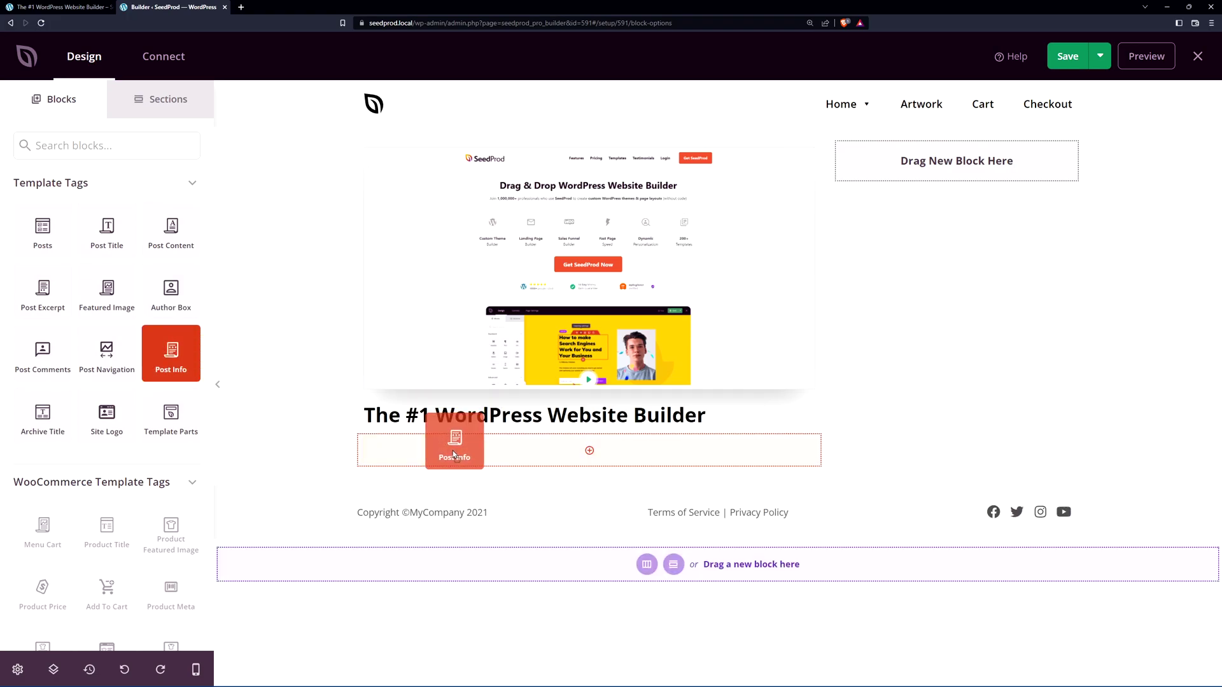
drag(454, 454, 449, 449)
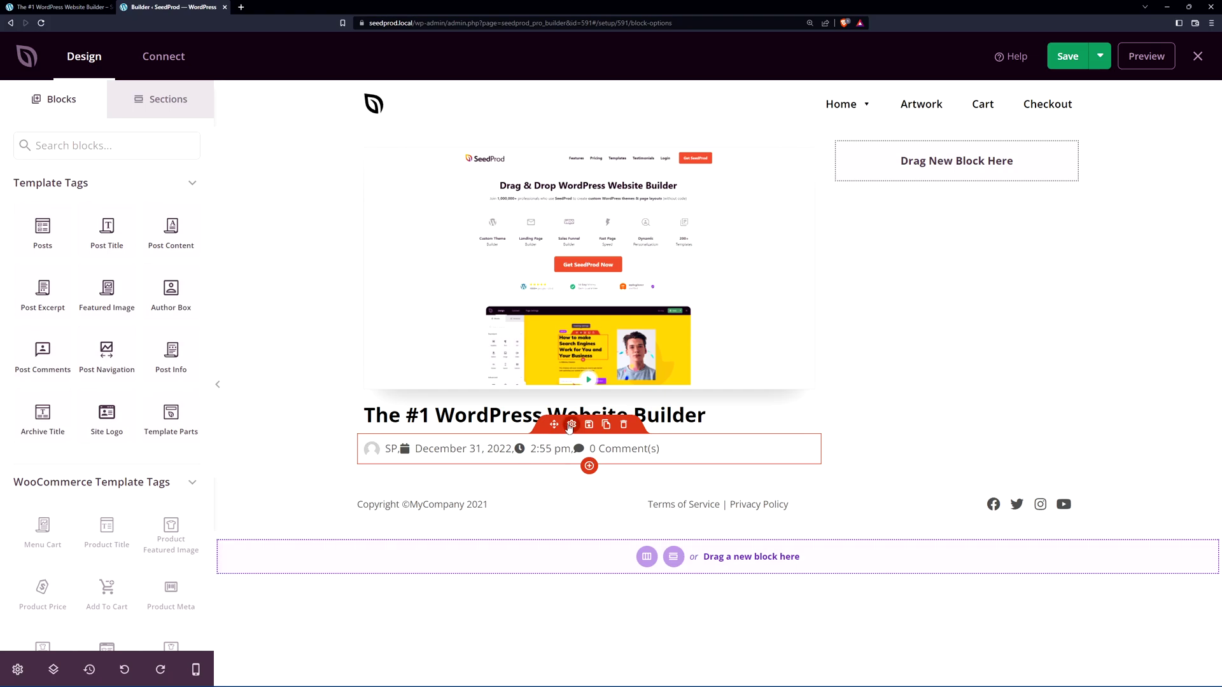
Remove Time from the post info, set Space Between to 23 and the divider to |.
click(598, 448)
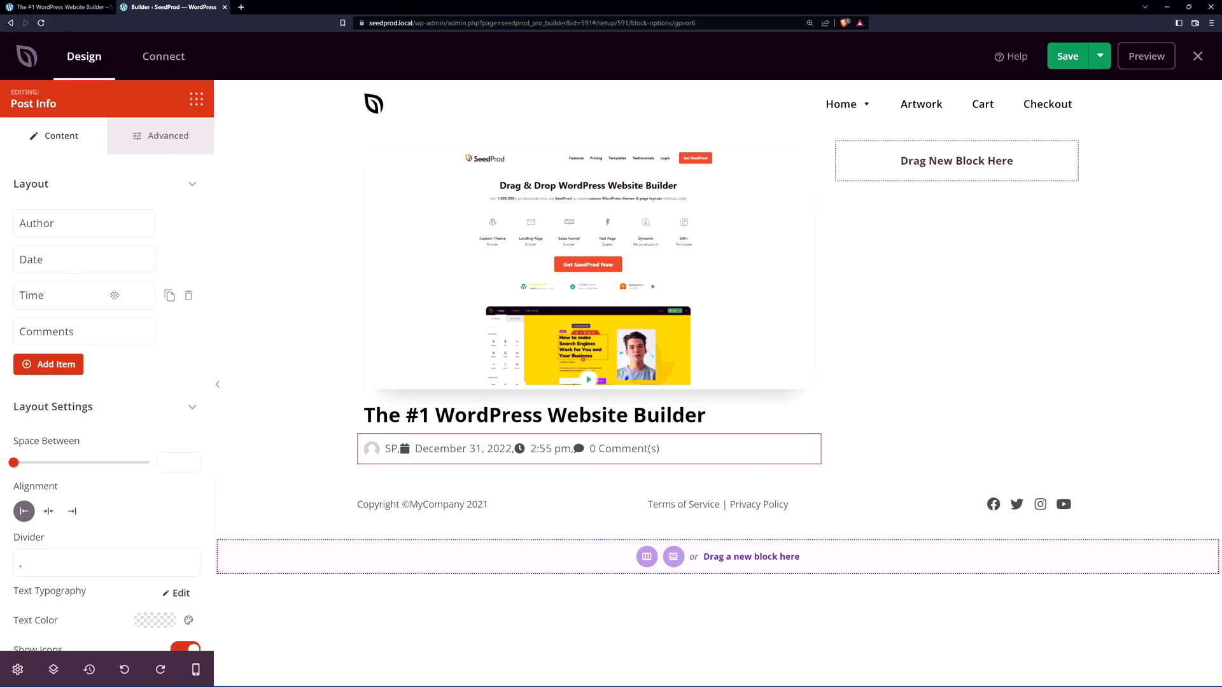
click(188, 295)
scroll(120, 375, down, 1)
drag(13, 393, 43, 394)
click(49, 441)
click(24, 441)
click(44, 491)
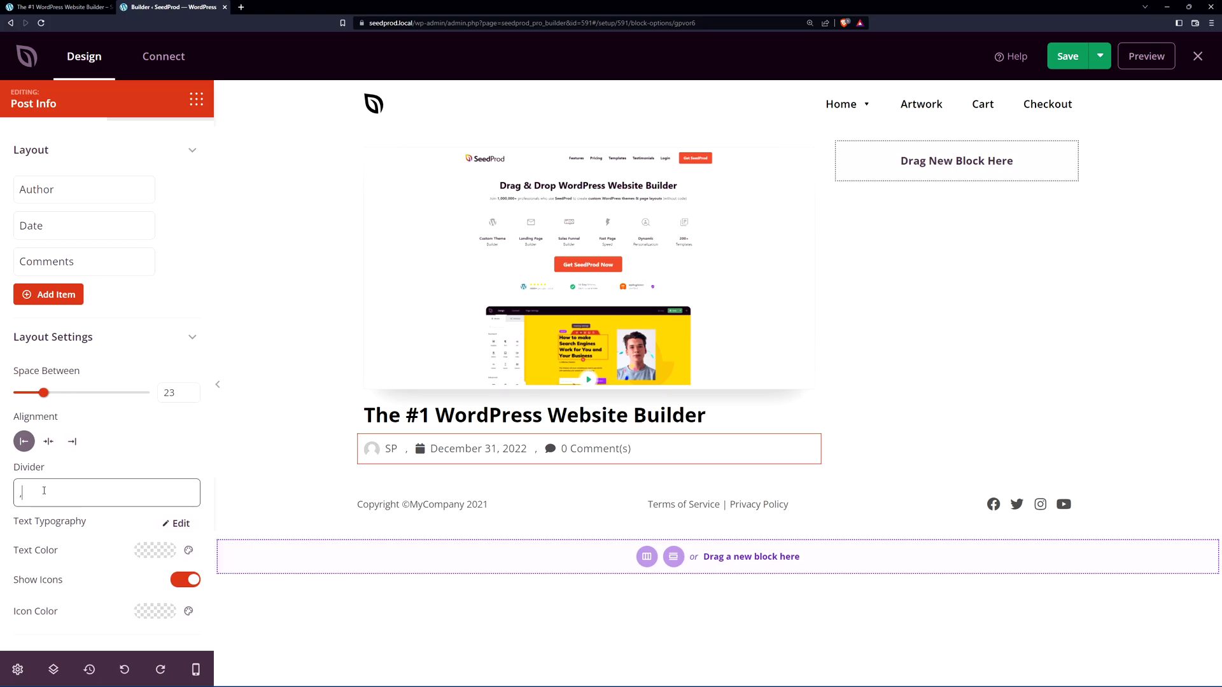
key(BackSpace)
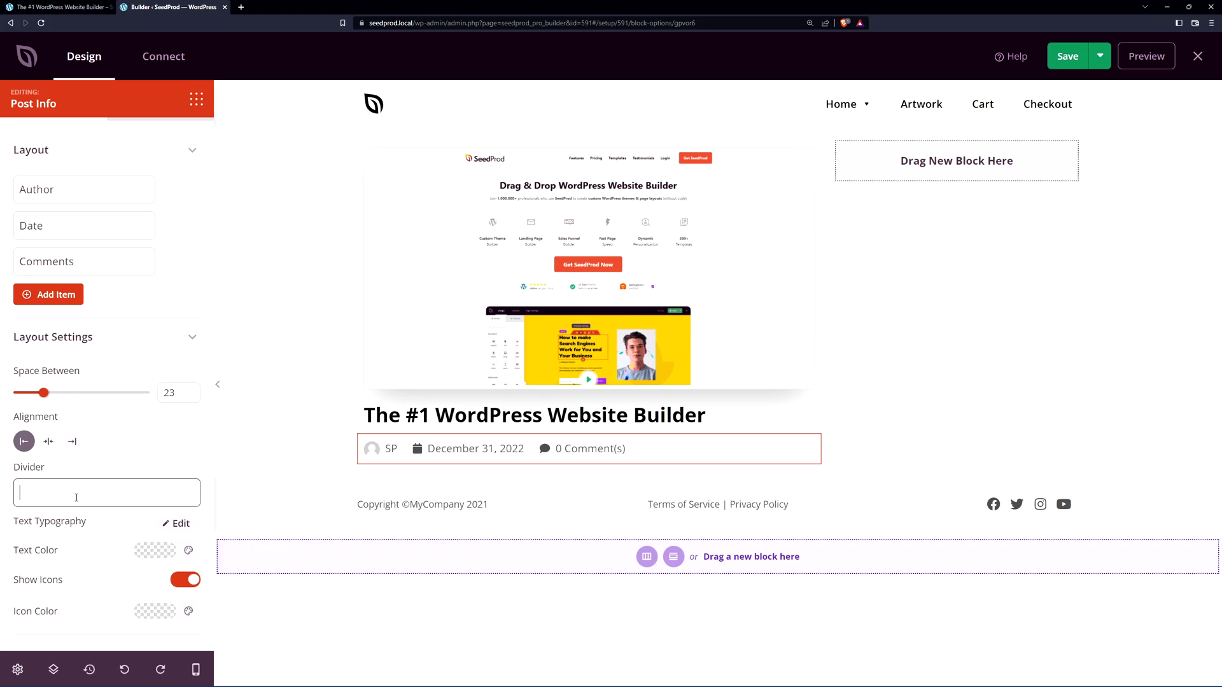
text(|)
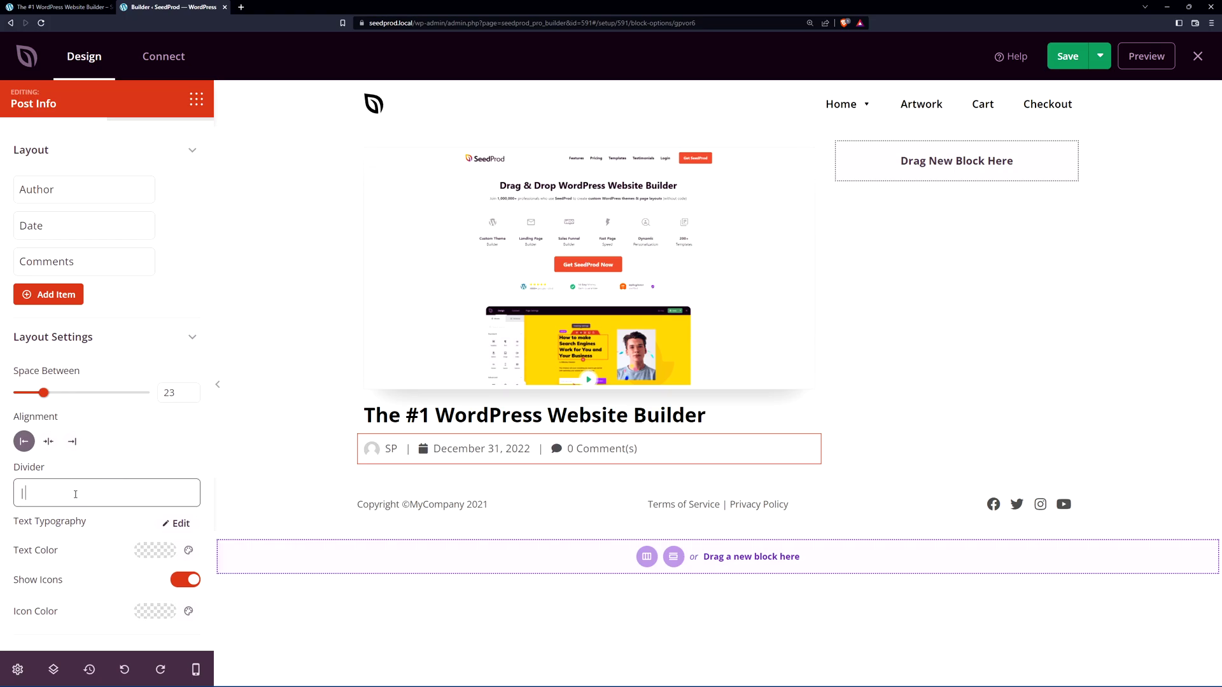
Make the post info text grey and its icons light blue.
click(153, 551)
click(187, 581)
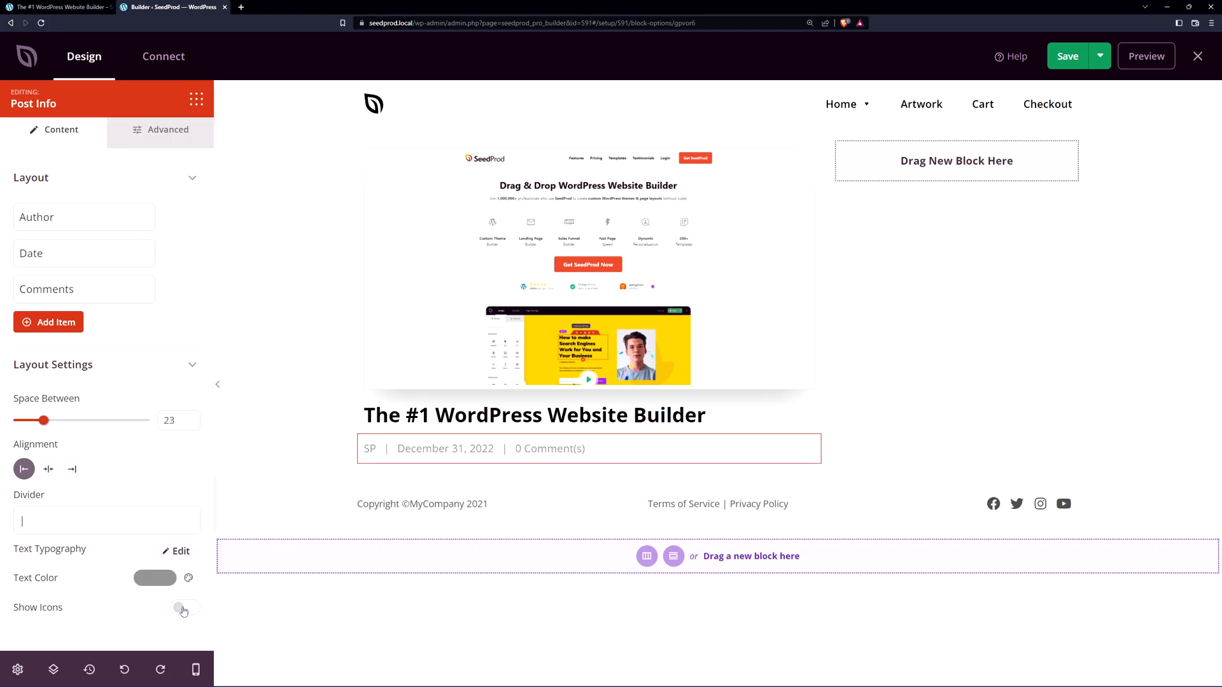
click(183, 609)
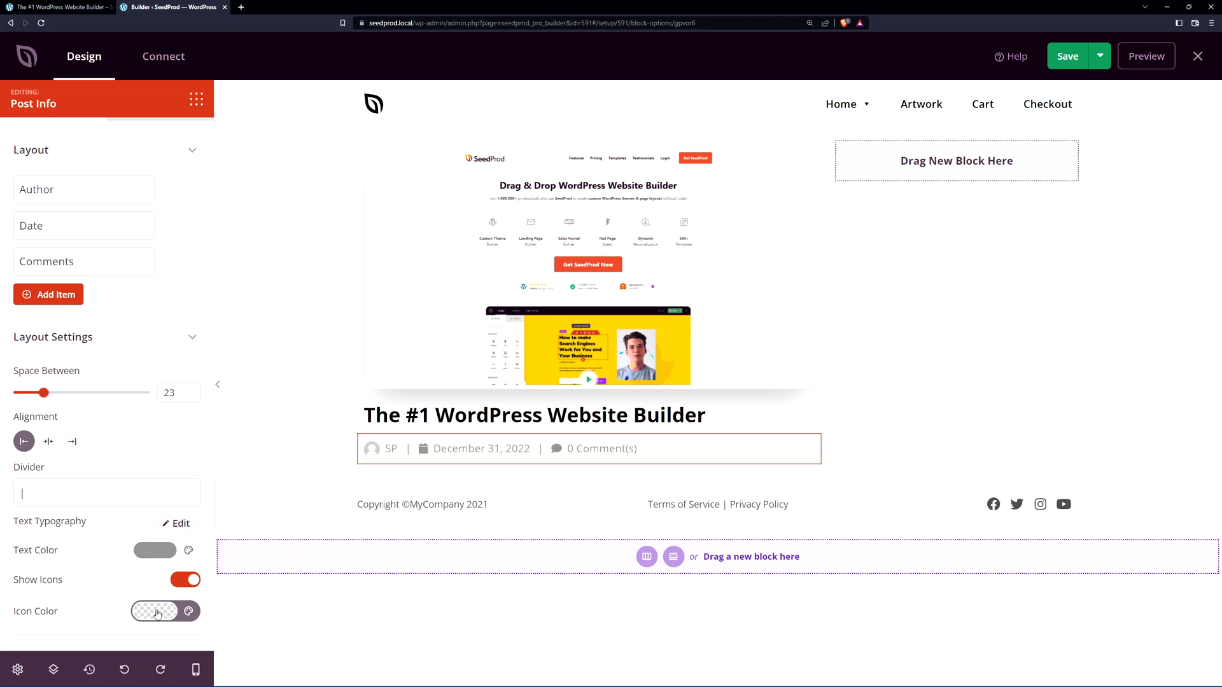
click(158, 613)
click(54, 487)
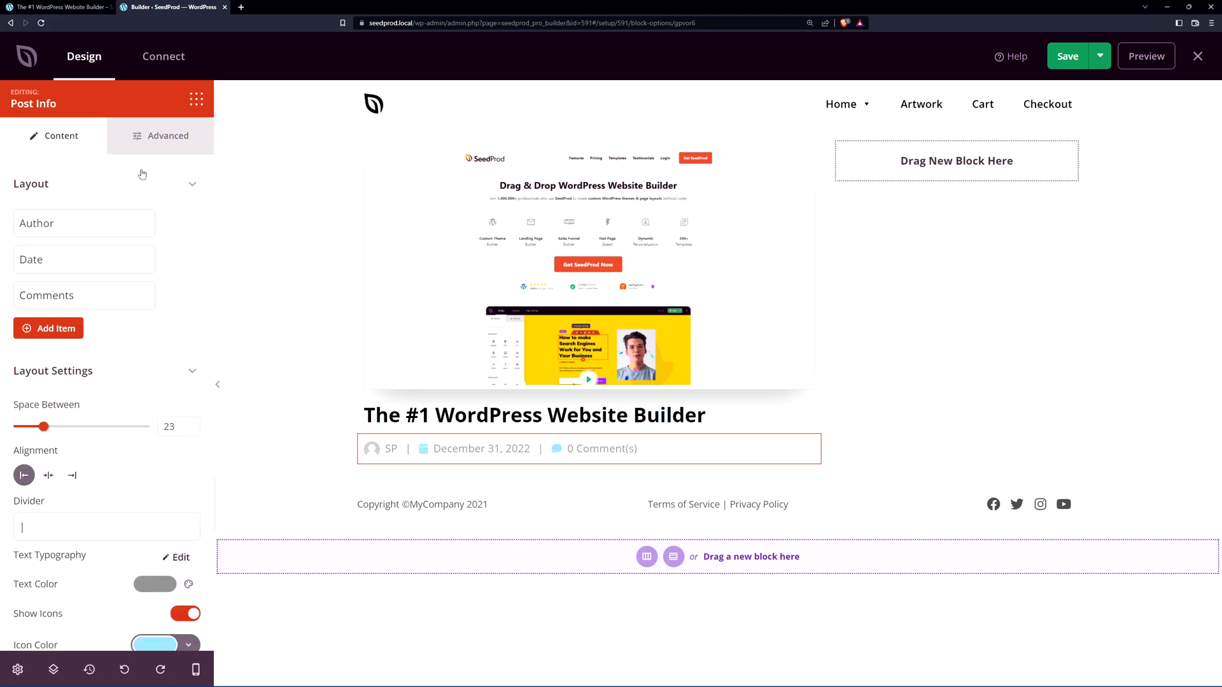
click(173, 145)
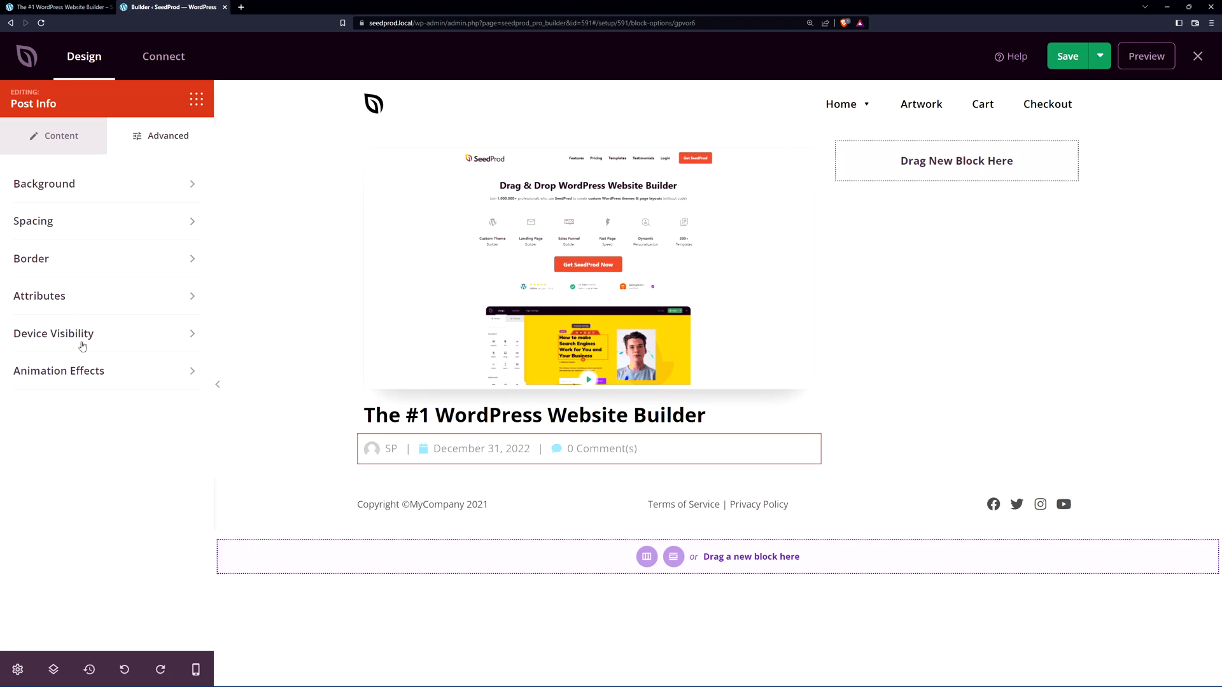
Place the Post Content block below the post info line and check its Content and Advanced settings.
click(196, 99)
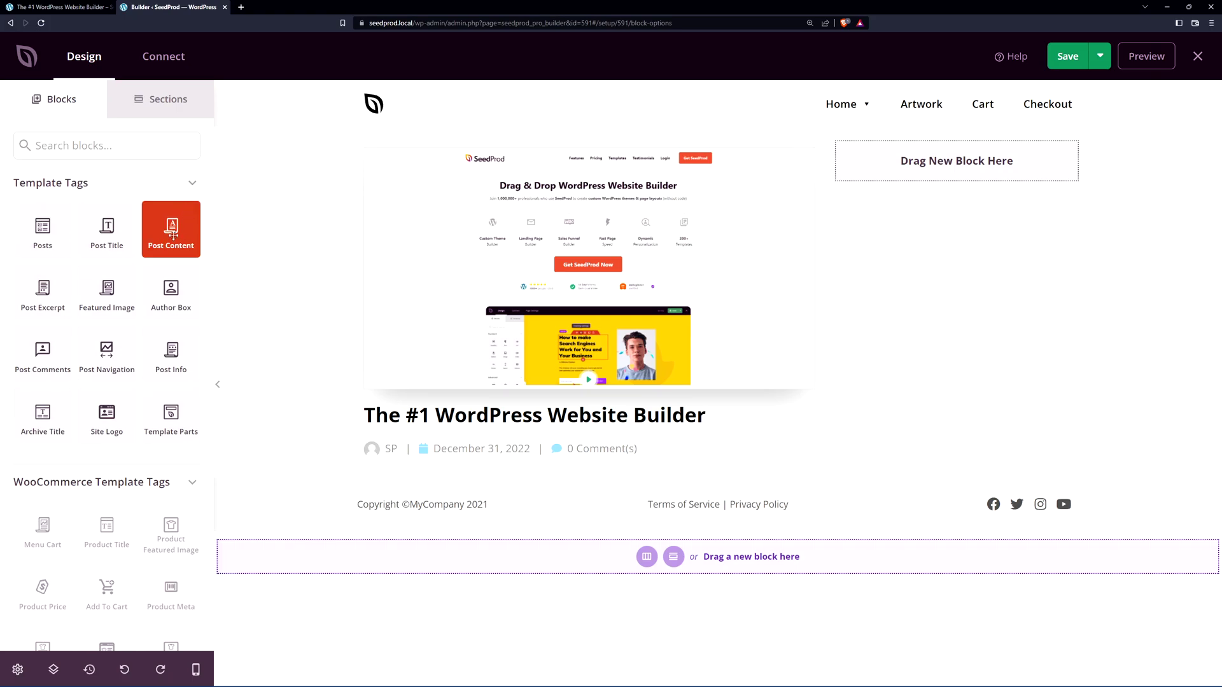
drag(172, 232, 461, 479)
scroll(718, 402, down, 9)
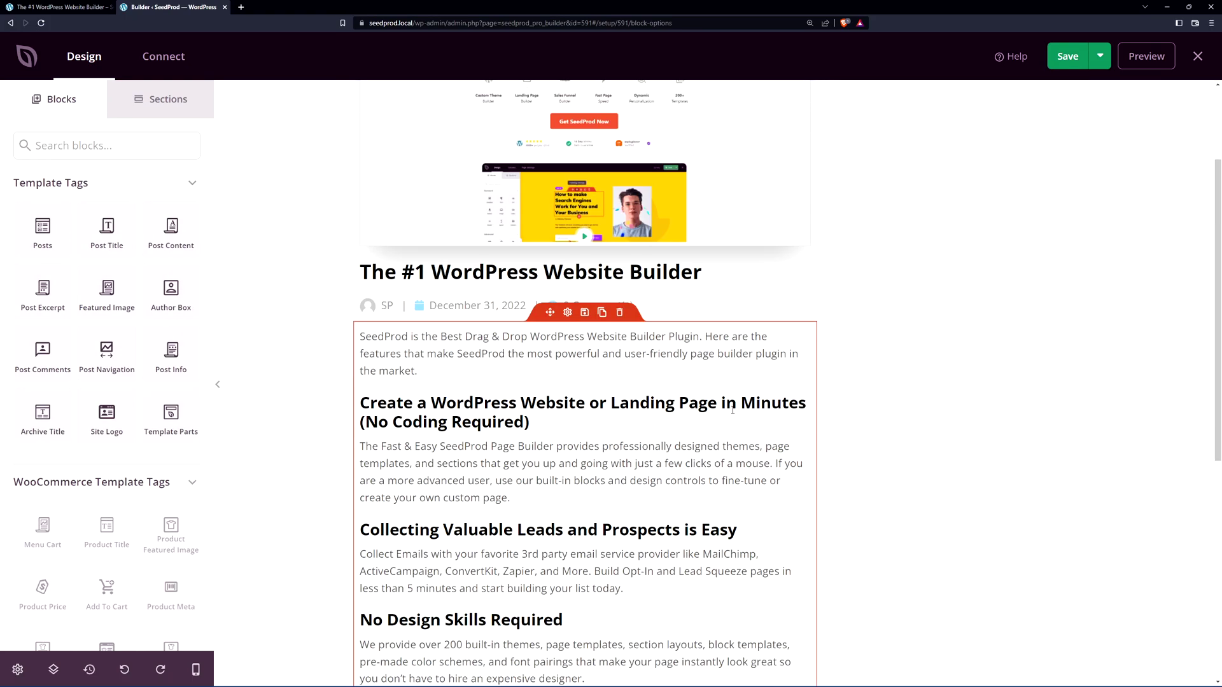
scroll(718, 402, up, 8)
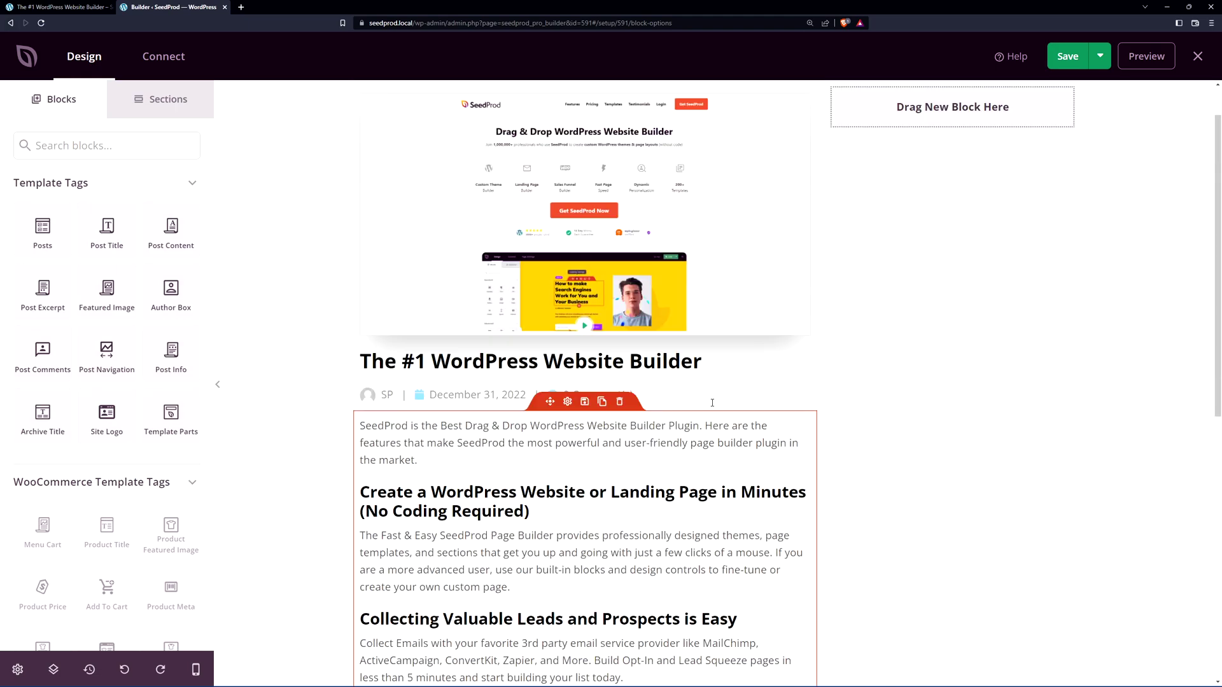
scroll(679, 464, up, 1)
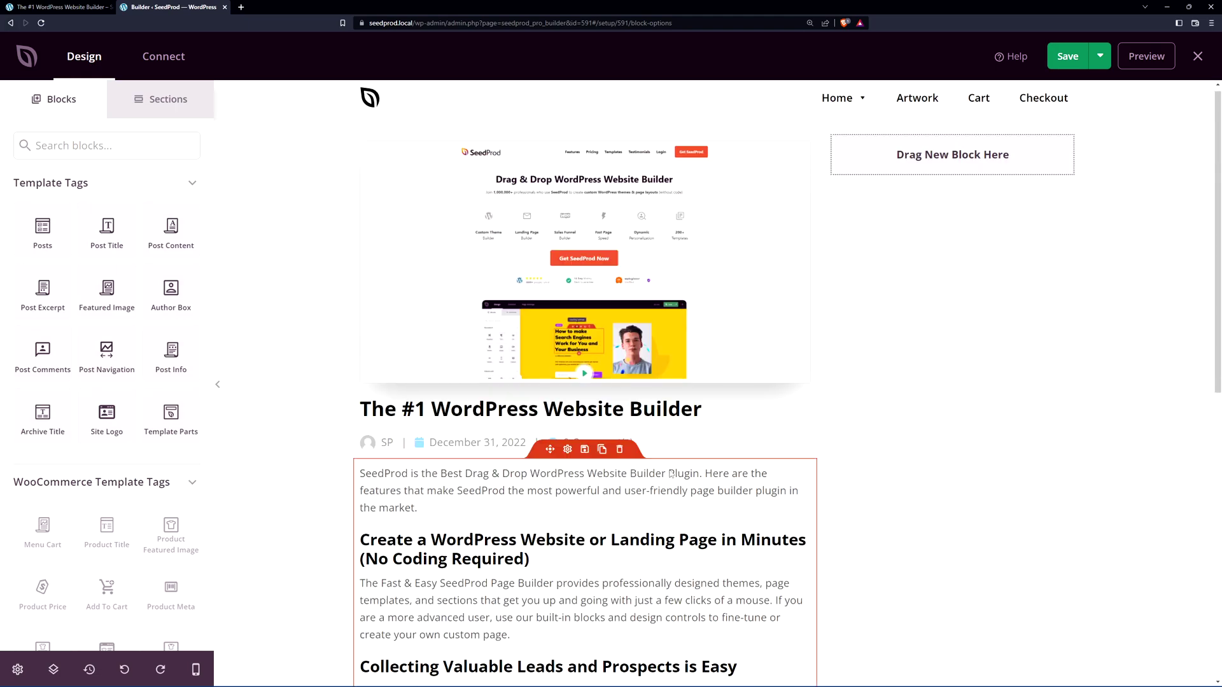
scroll(679, 463, down, 4)
click(567, 217)
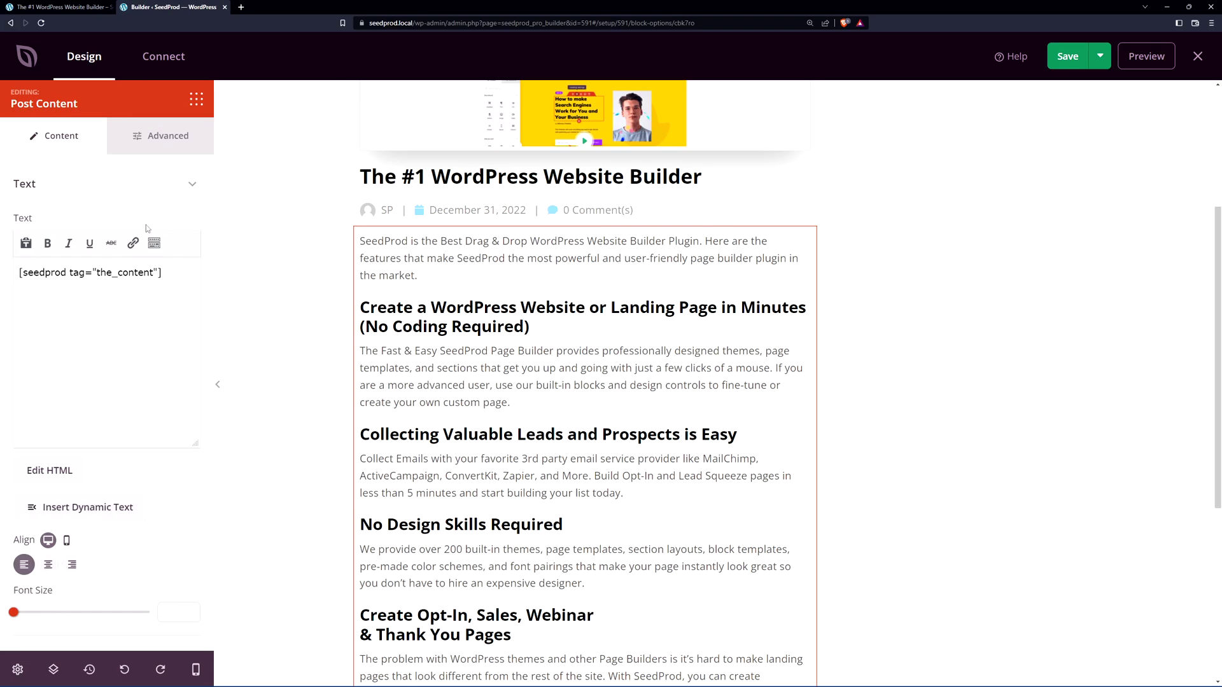
click(165, 141)
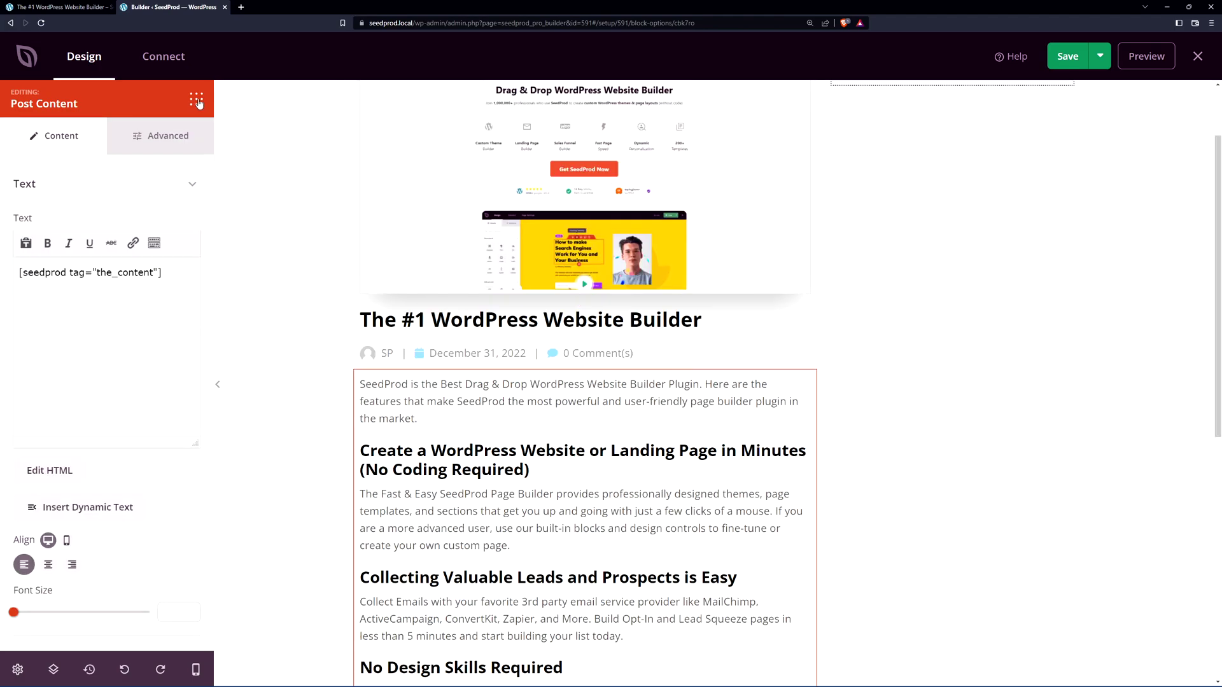
Search the blocks for 'DIVI' and place a Divider under the post title.
click(197, 102)
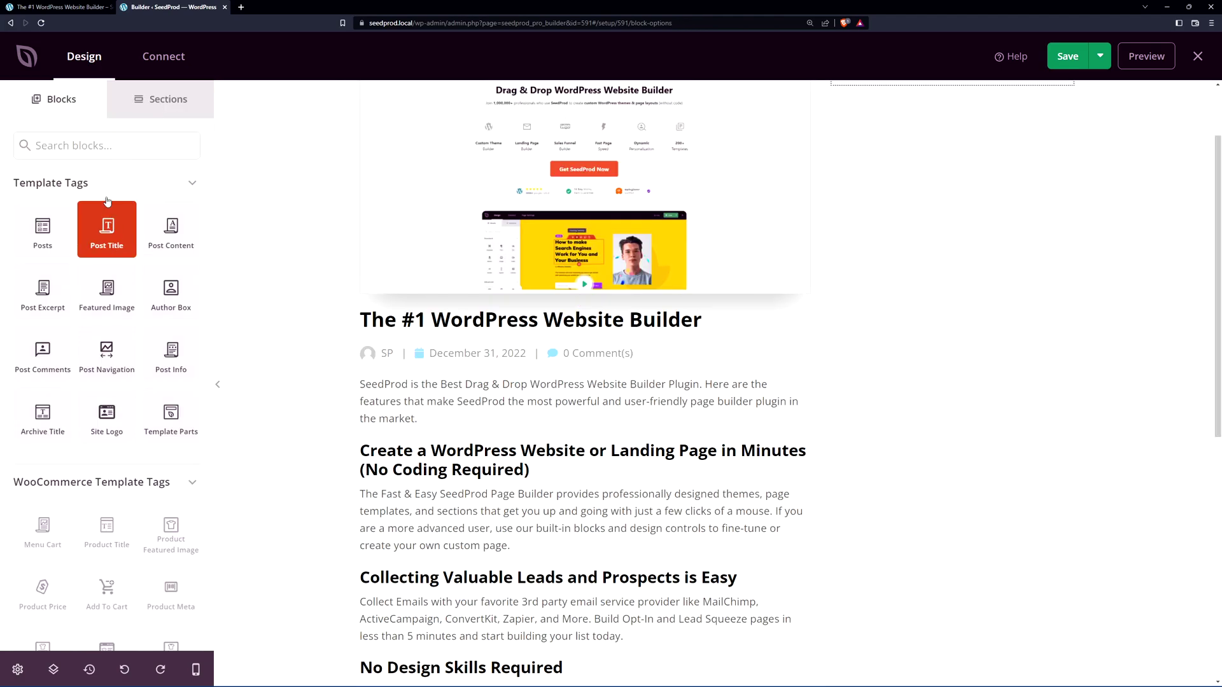
click(109, 148)
text(DIVI)
drag(43, 344, 532, 361)
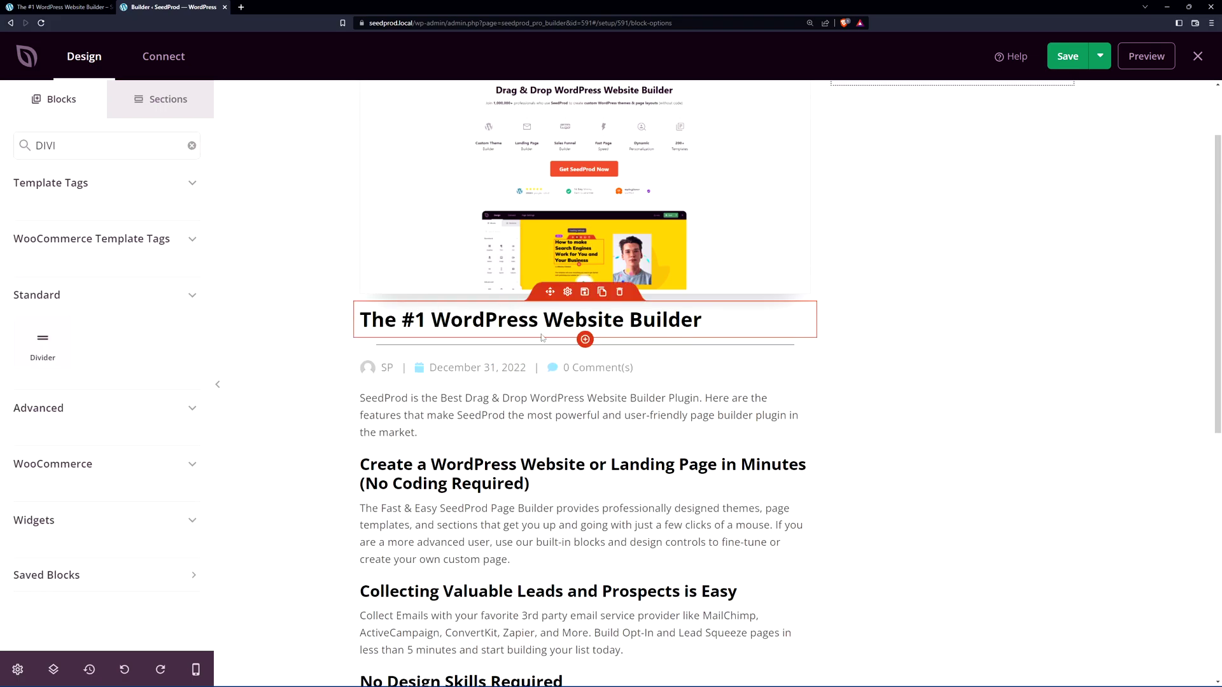
click(560, 347)
Set the divider to width 95 and height 2, with a pencil icon at its centre.
click(144, 320)
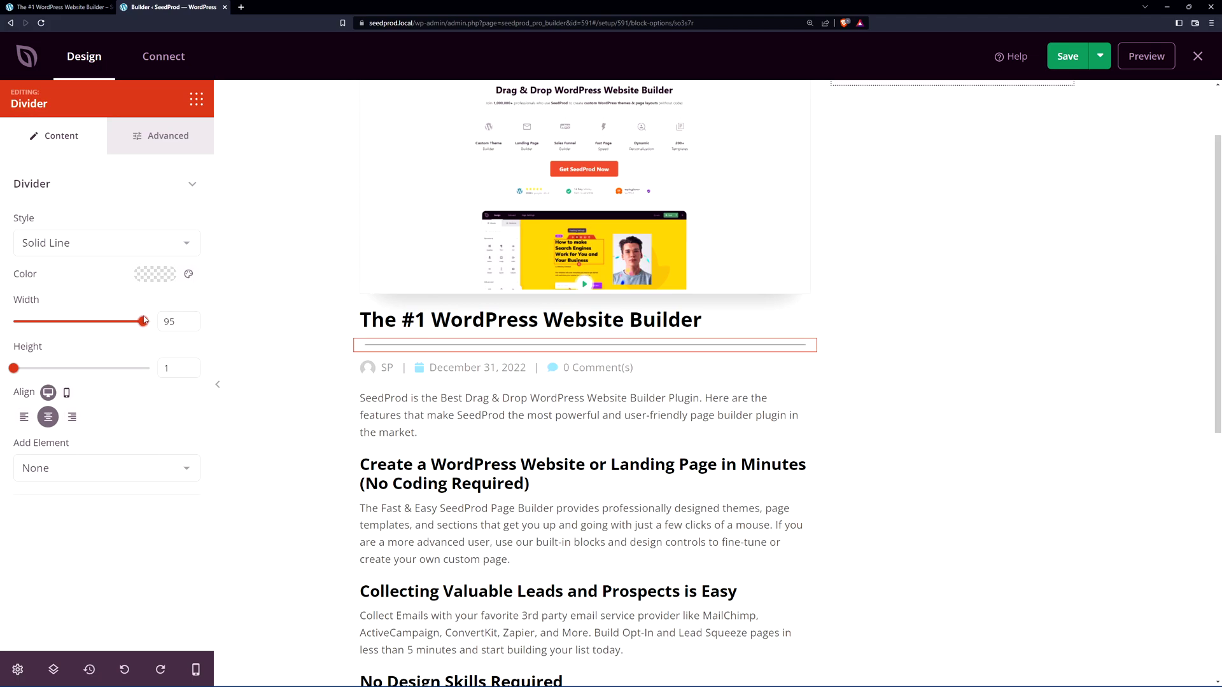
click(189, 365)
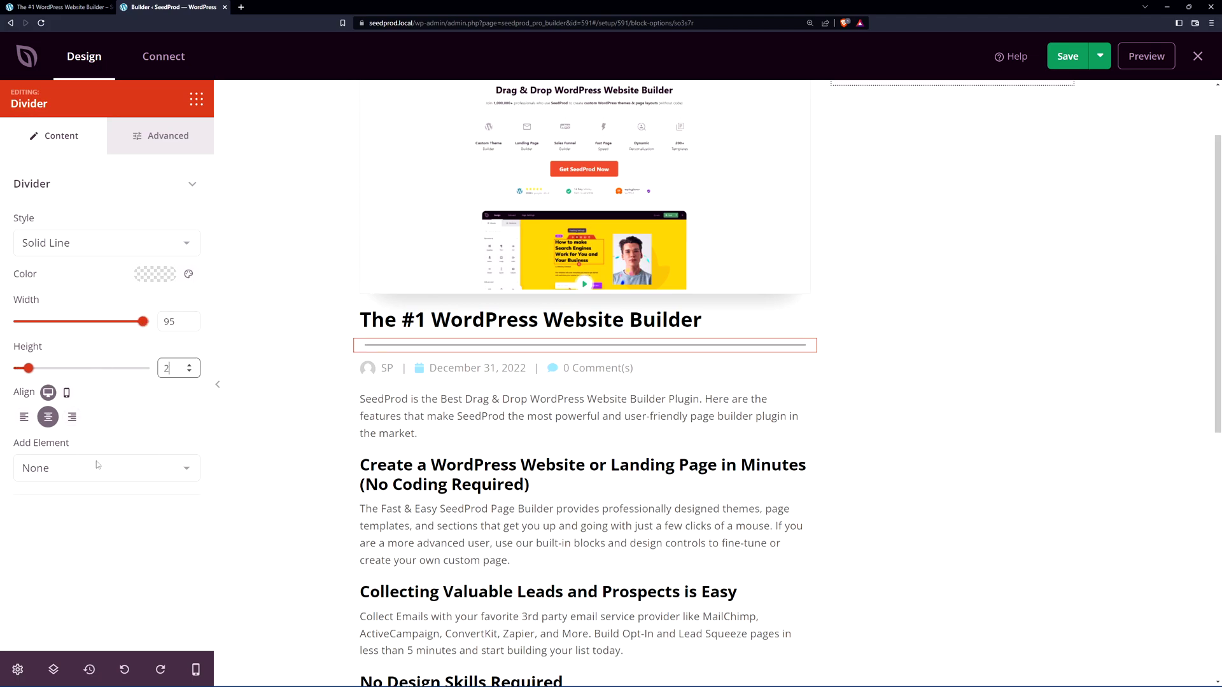
click(145, 469)
click(104, 507)
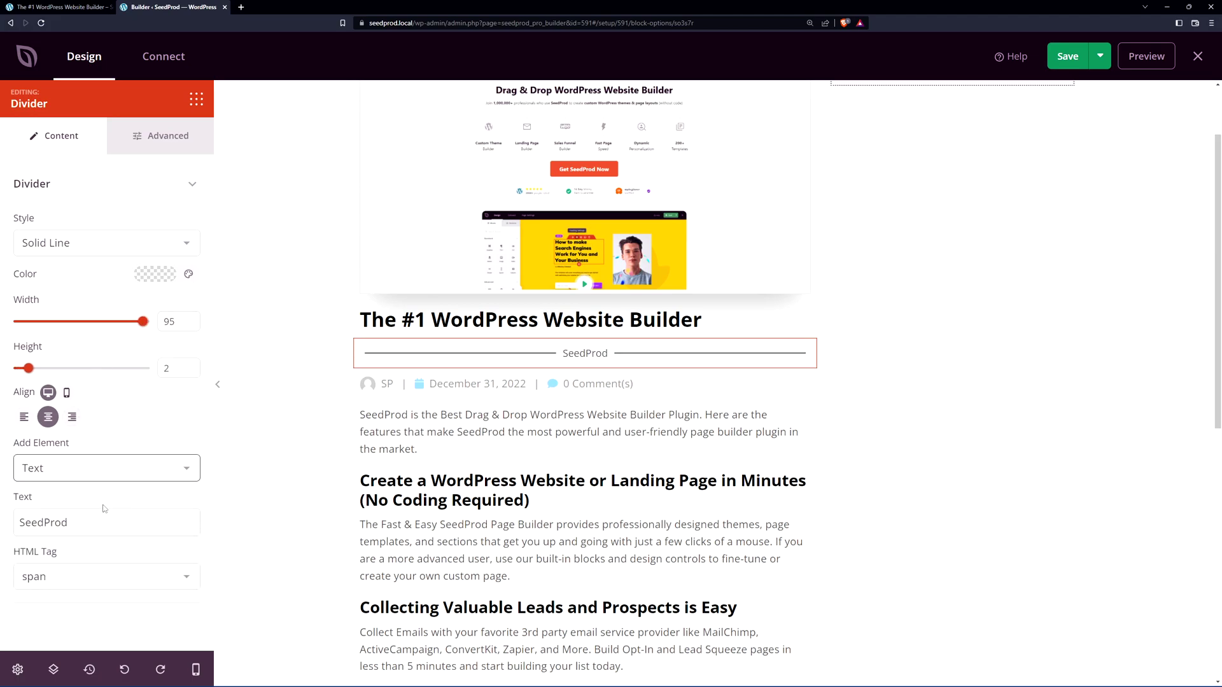
click(132, 470)
click(125, 471)
click(124, 471)
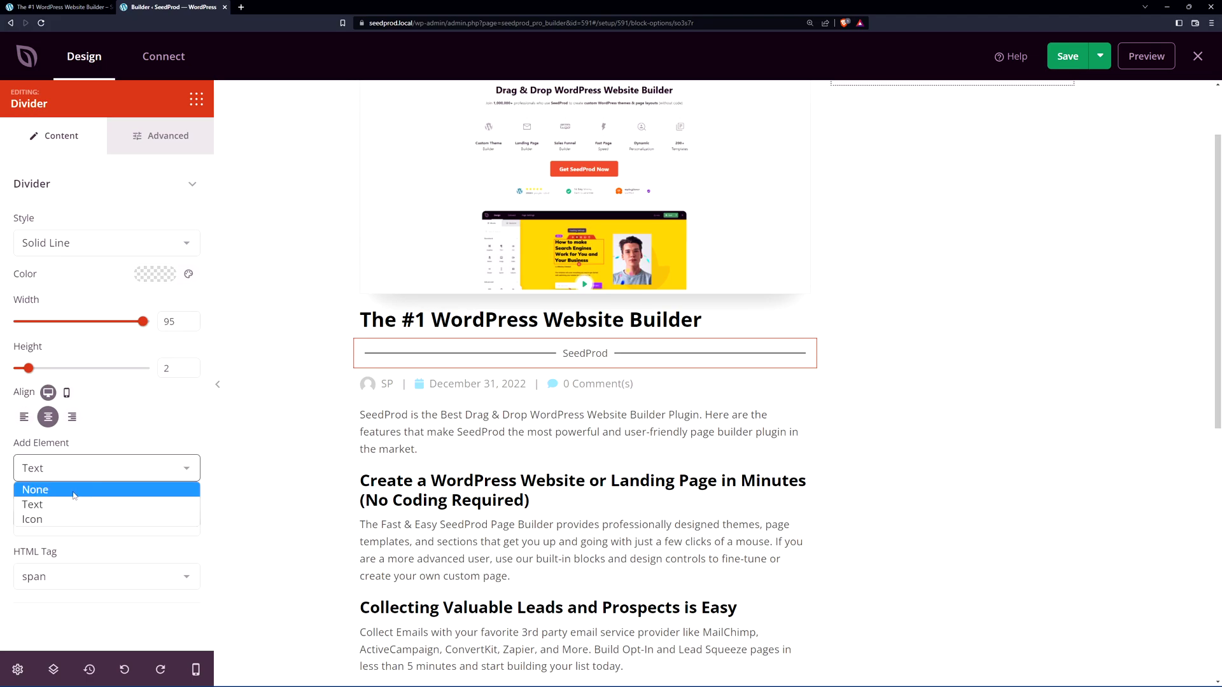
click(32, 517)
drag(23, 634, 36, 634)
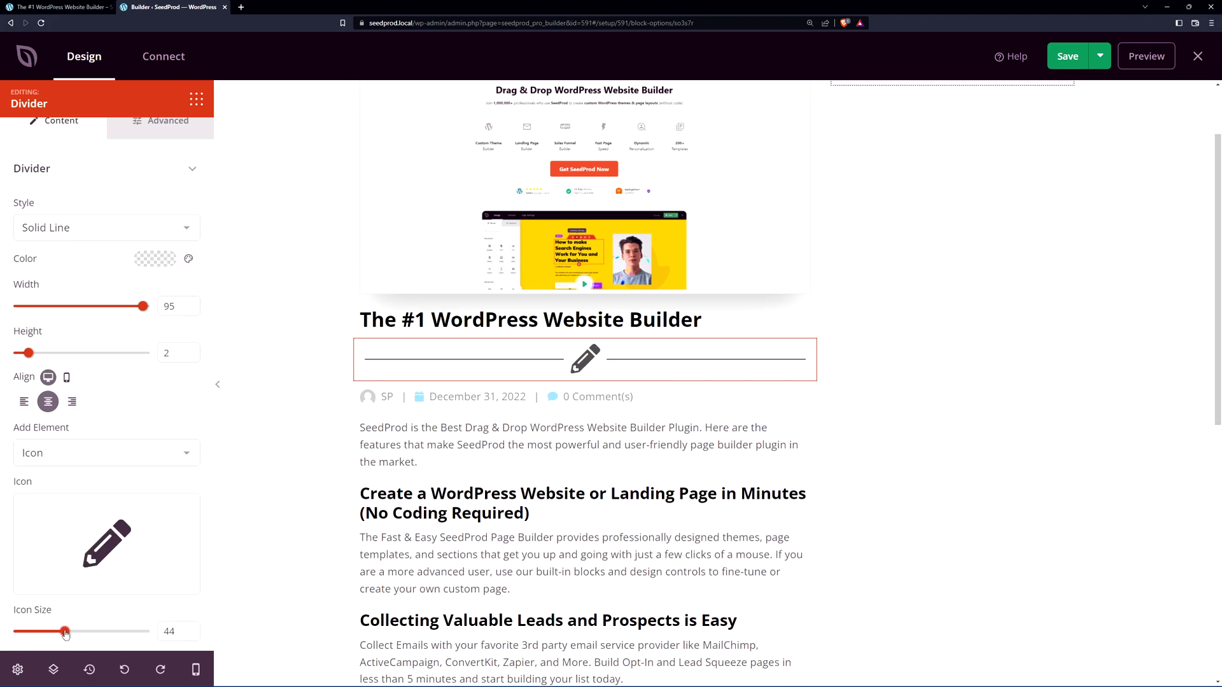
Keep the solid line style, colour the divider neutral grey and close its settings.
scroll(129, 250, up, 1)
click(129, 250)
click(128, 243)
click(156, 273)
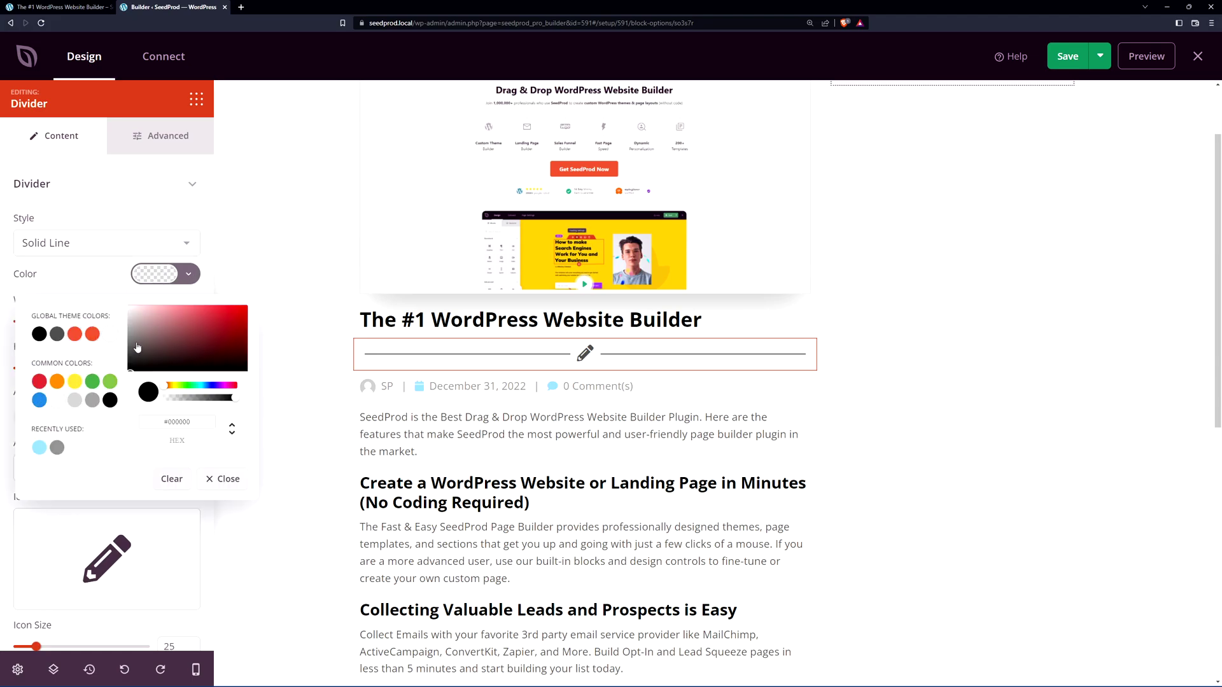
click(134, 327)
mouse_move(134, 326)
mouse_down()
mouse_move(130, 316)
mouse_move(118, 327)
mouse_up()
click(164, 140)
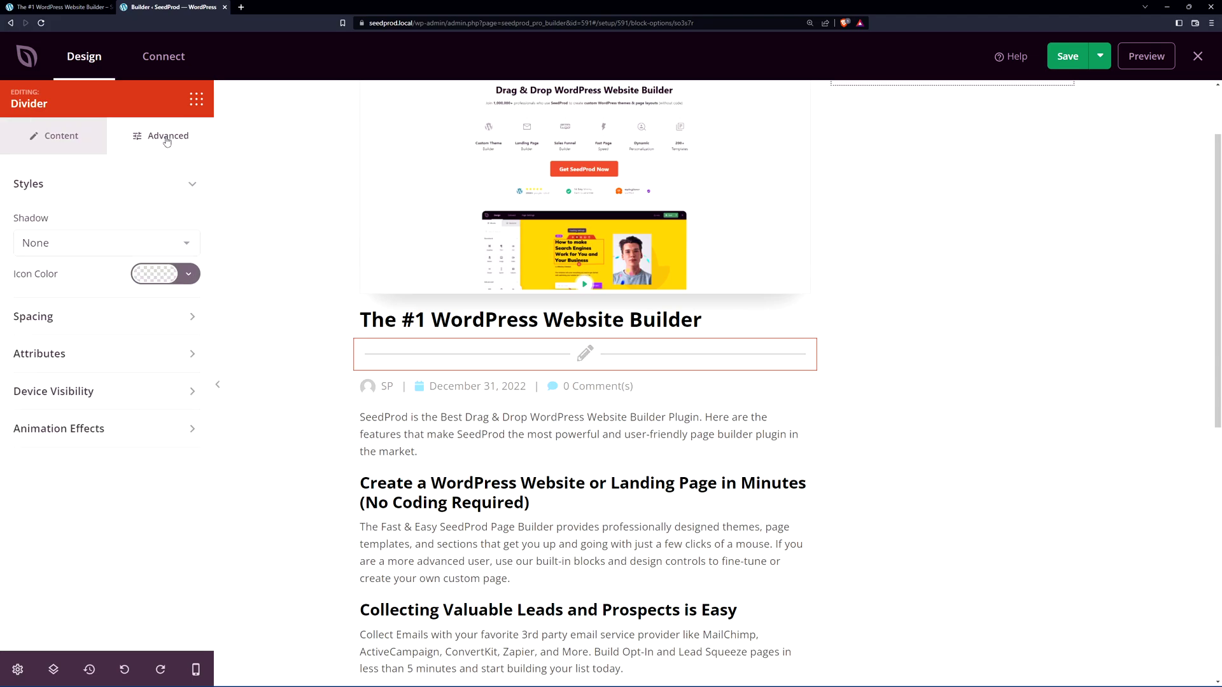
click(229, 349)
scroll(229, 349, down, 8)
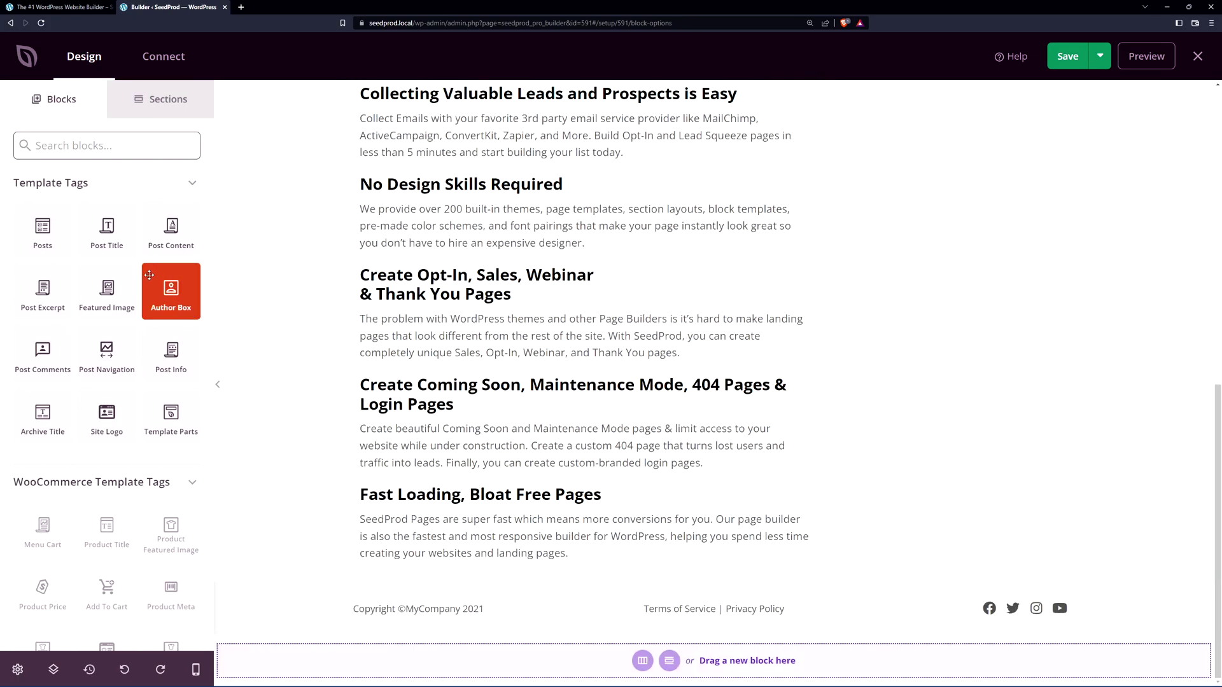
Add a Post Comments block below the content and move the duplicate pencil divider above it.
drag(48, 351, 557, 591)
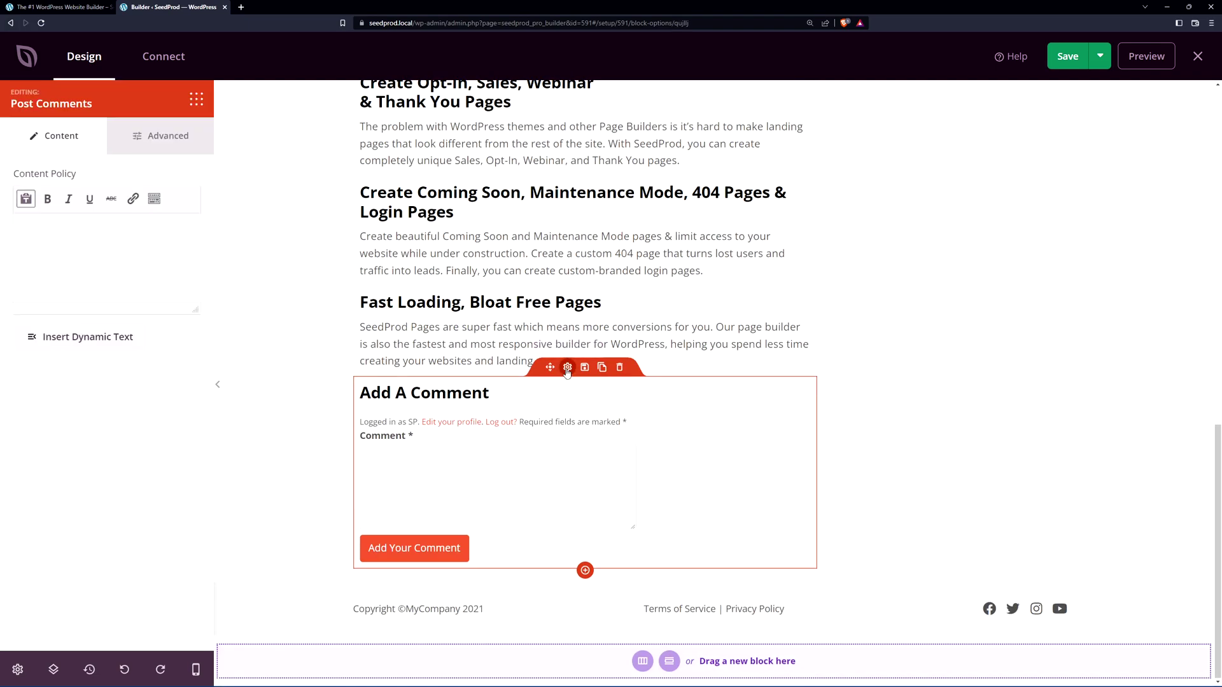
click(164, 135)
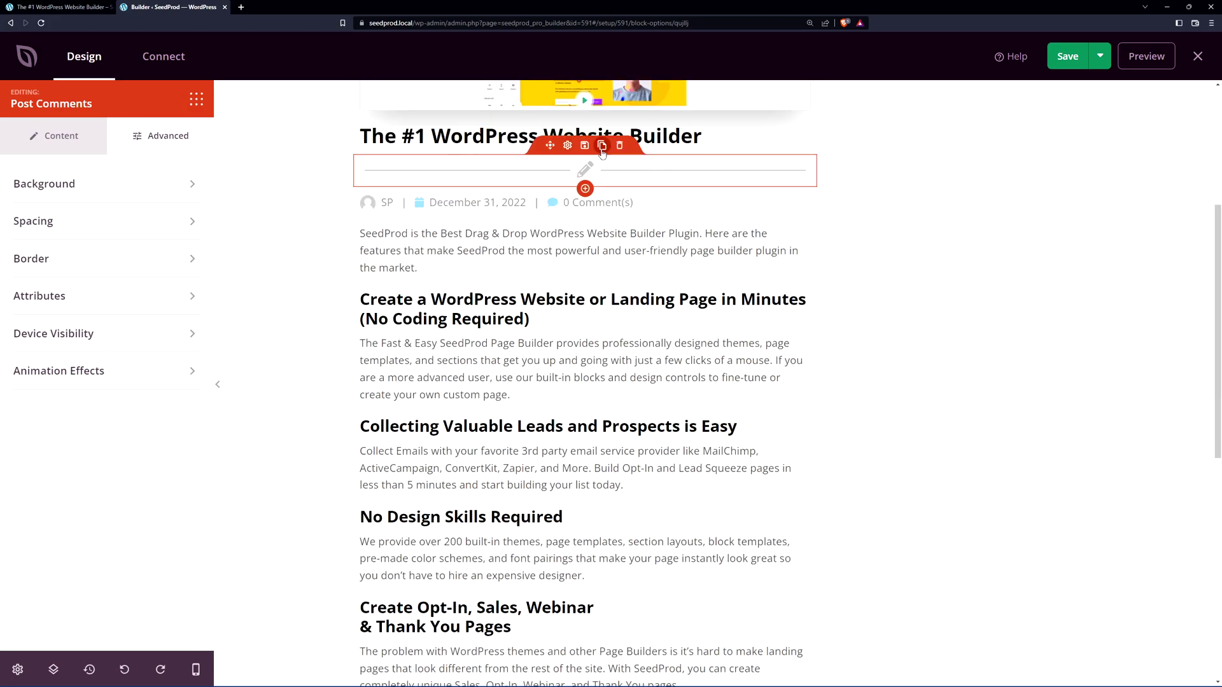
click(555, 181)
scroll(556, 180, up, 2)
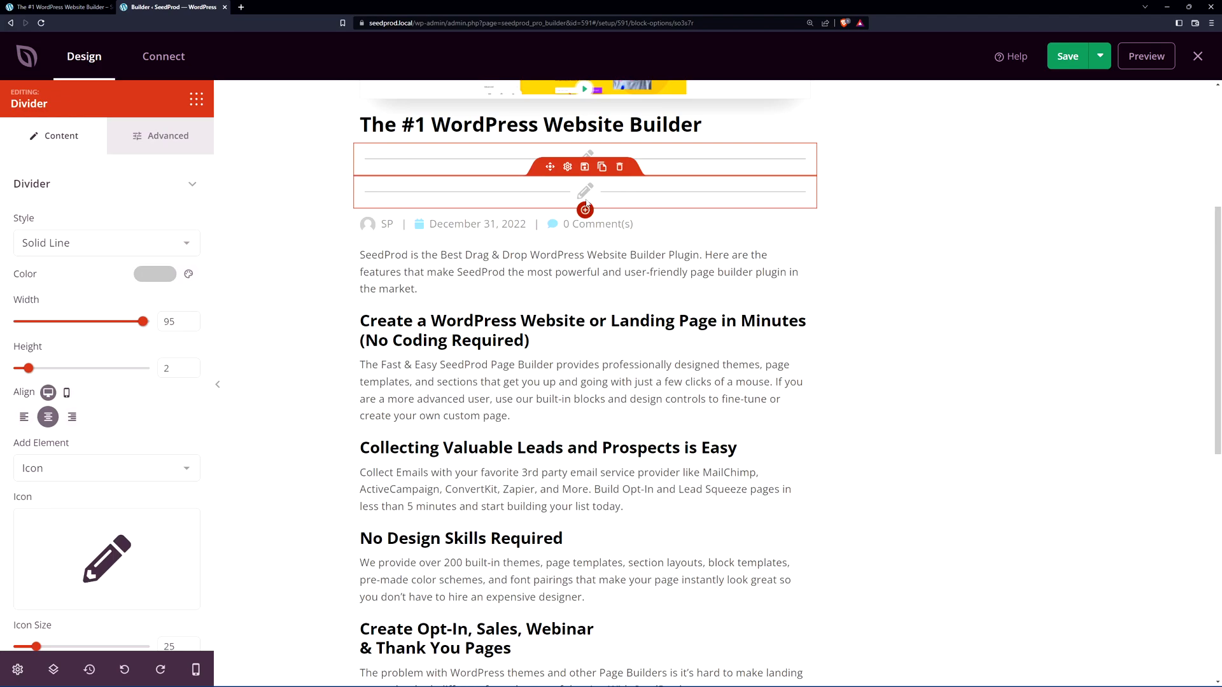
drag(556, 180, 598, 382)
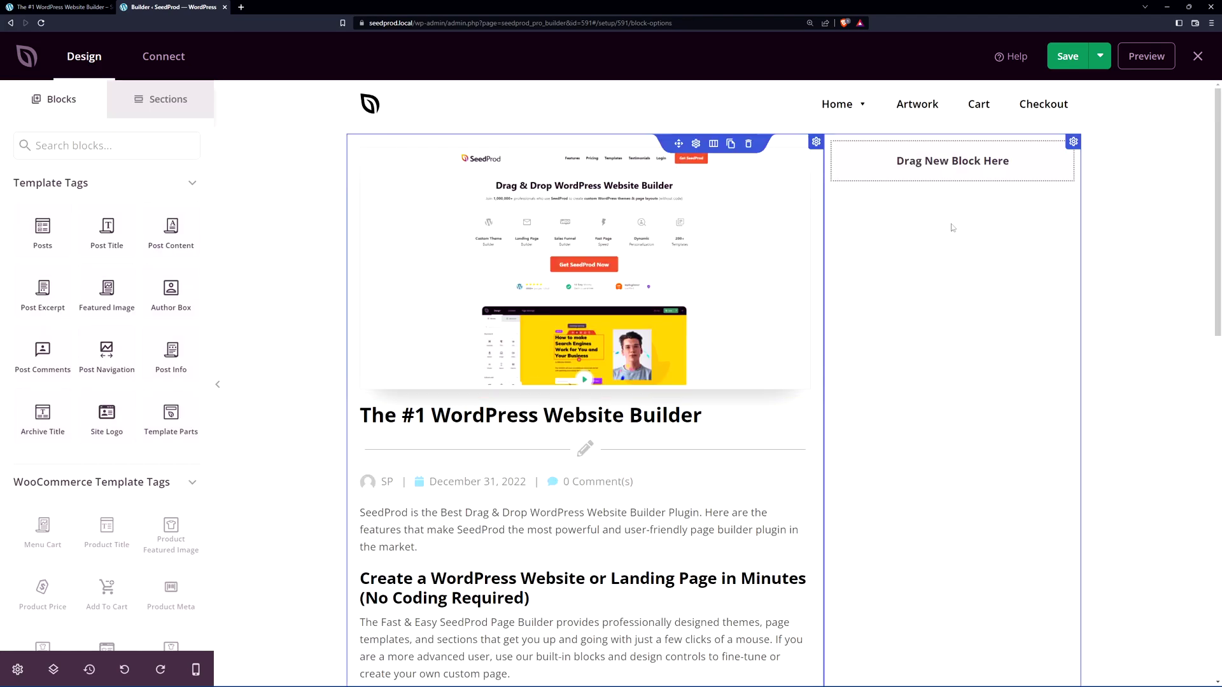
Place a Template Parts block in the right column showing the Sidebar template part.
click(100, 146)
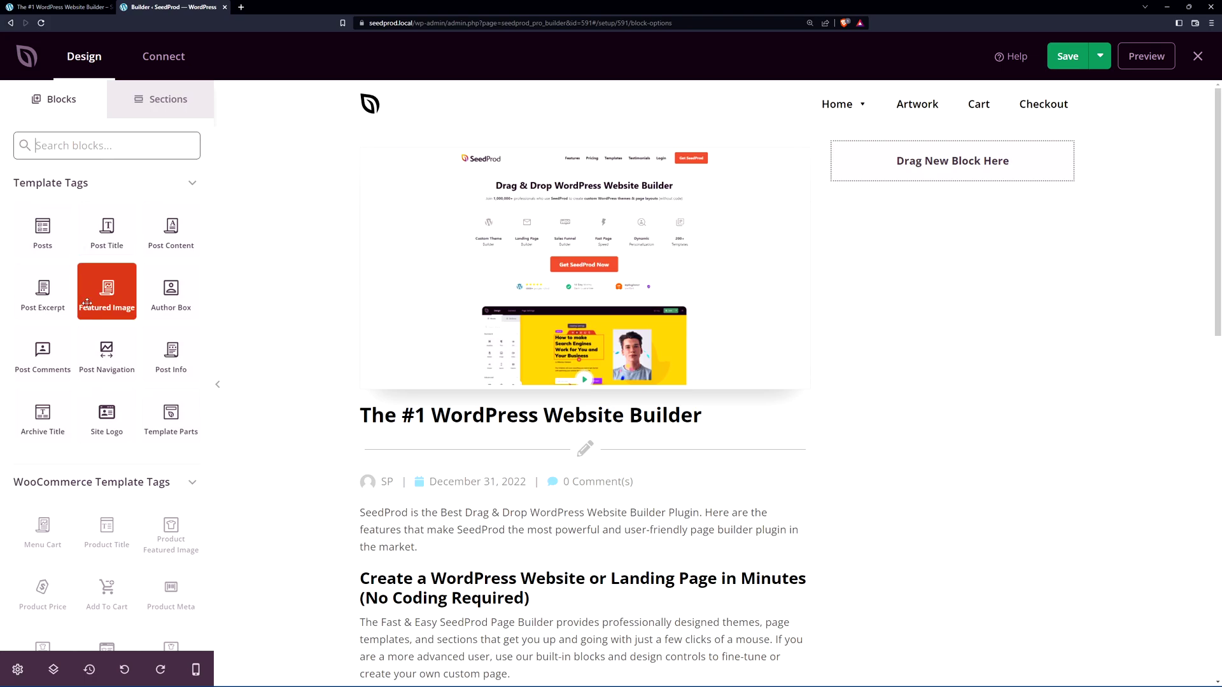
drag(173, 427, 954, 162)
click(934, 151)
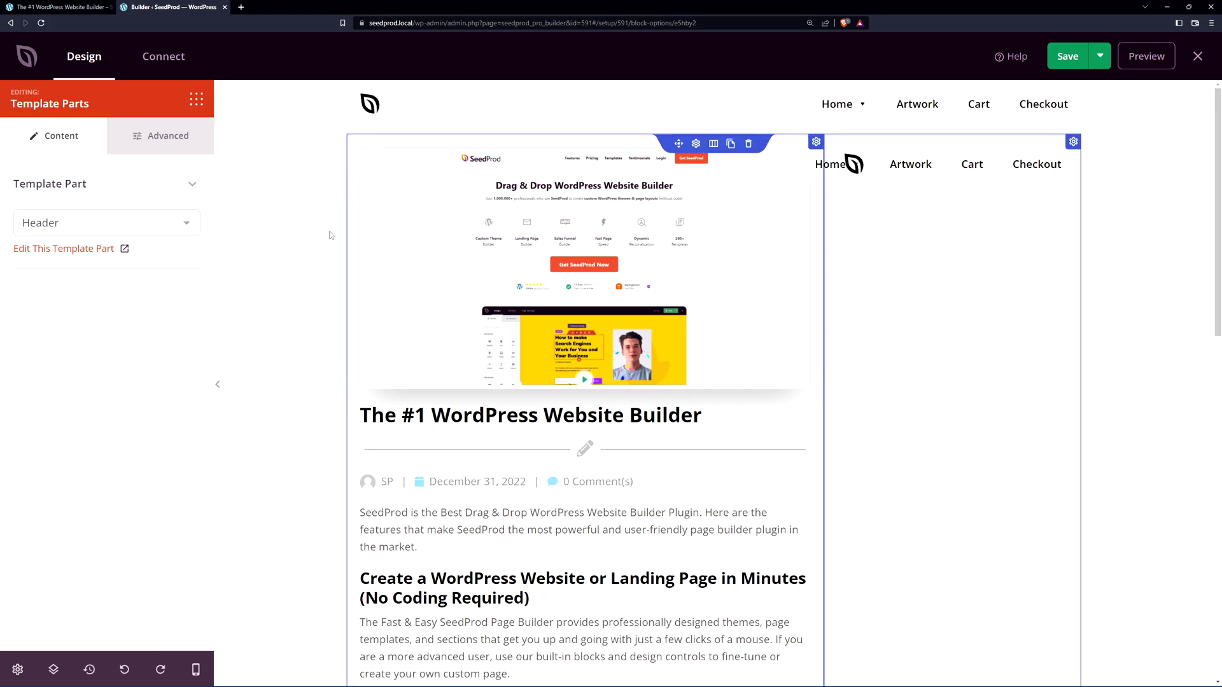
click(162, 233)
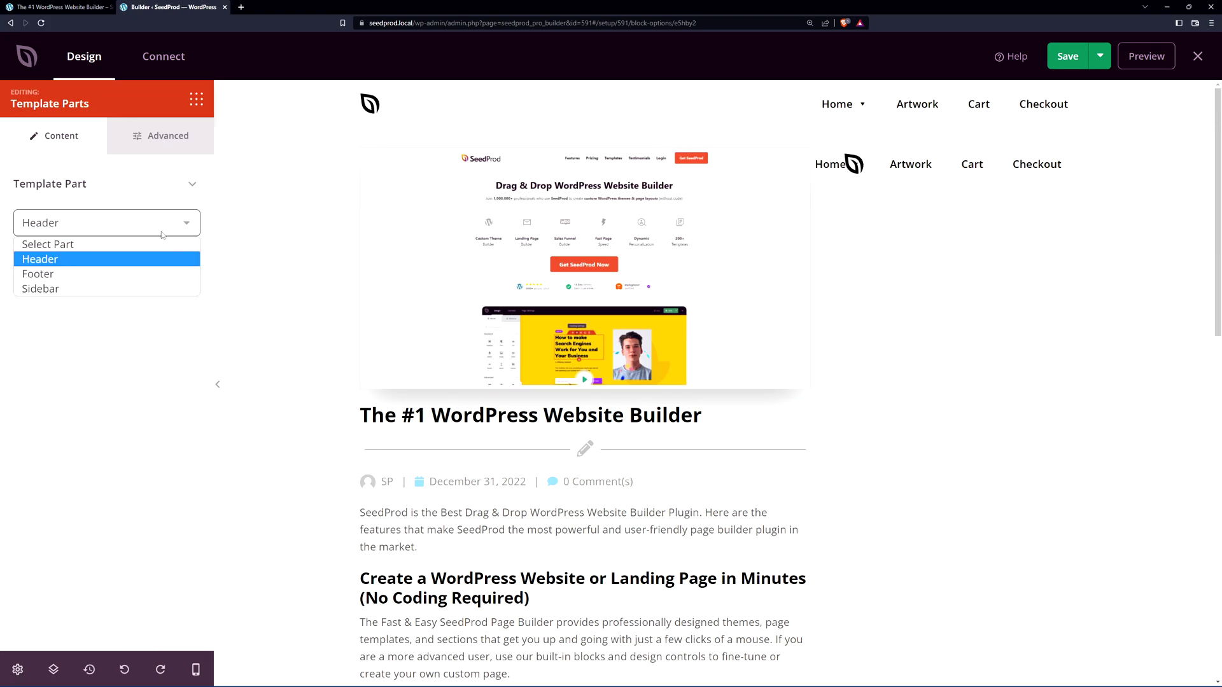
click(49, 290)
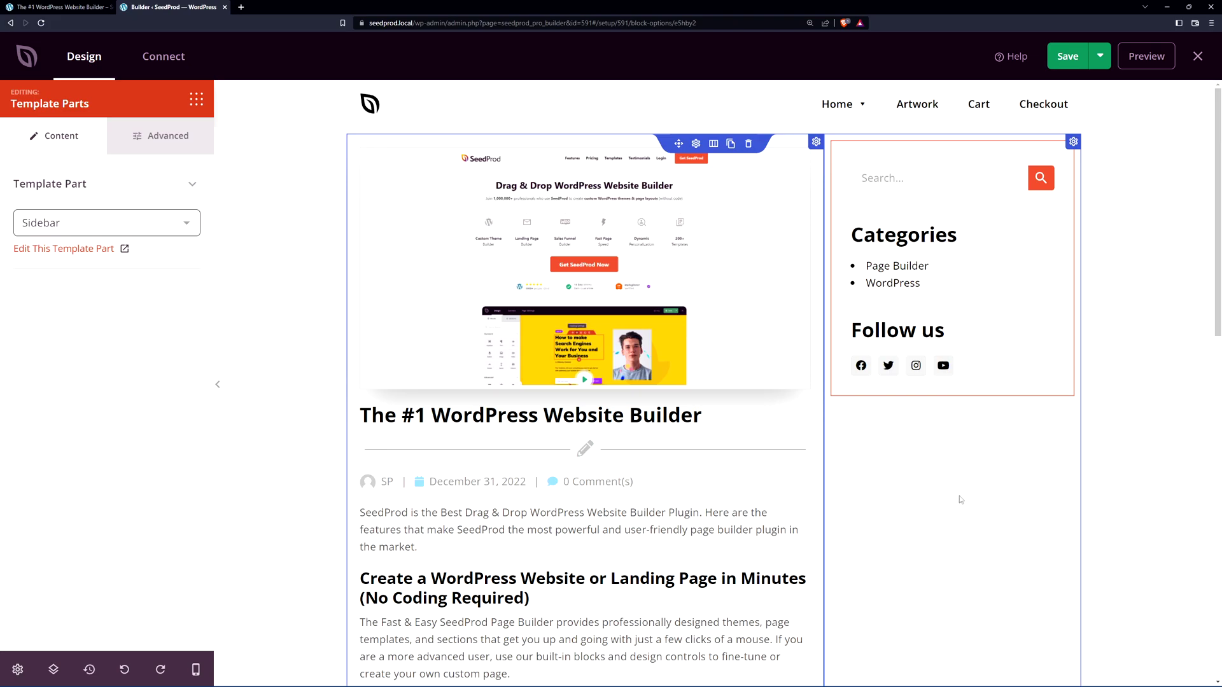
Give the right sidebar column a light grey background colour.
click(1073, 143)
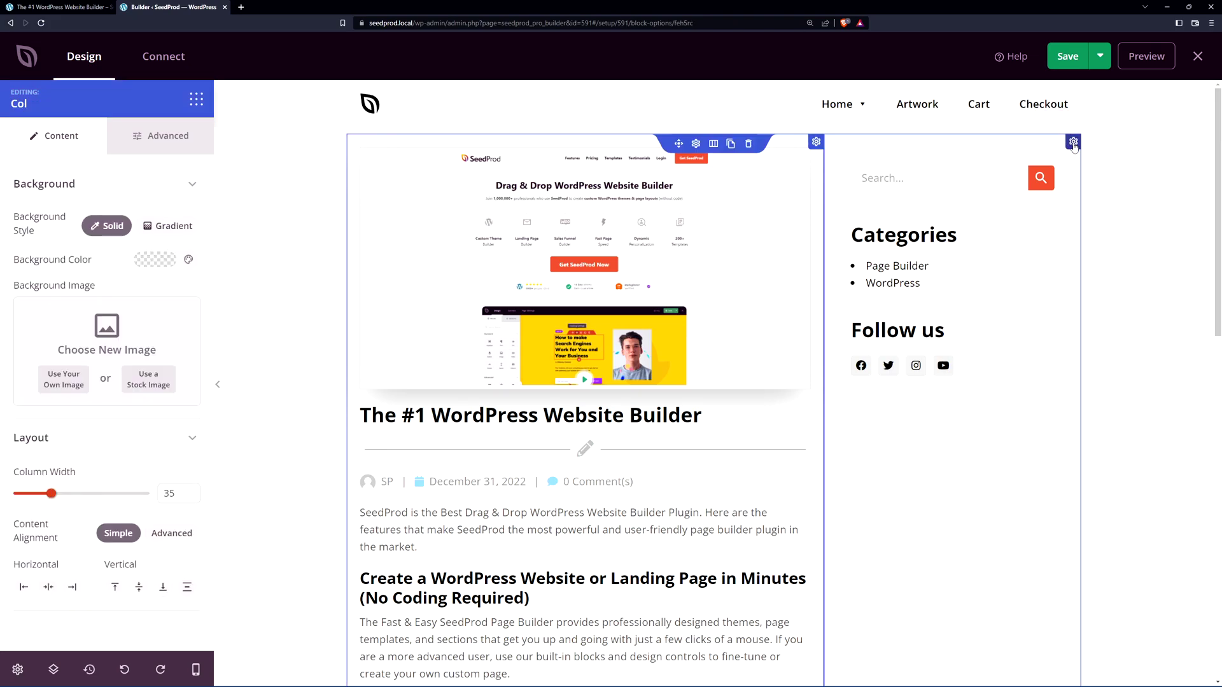
click(155, 260)
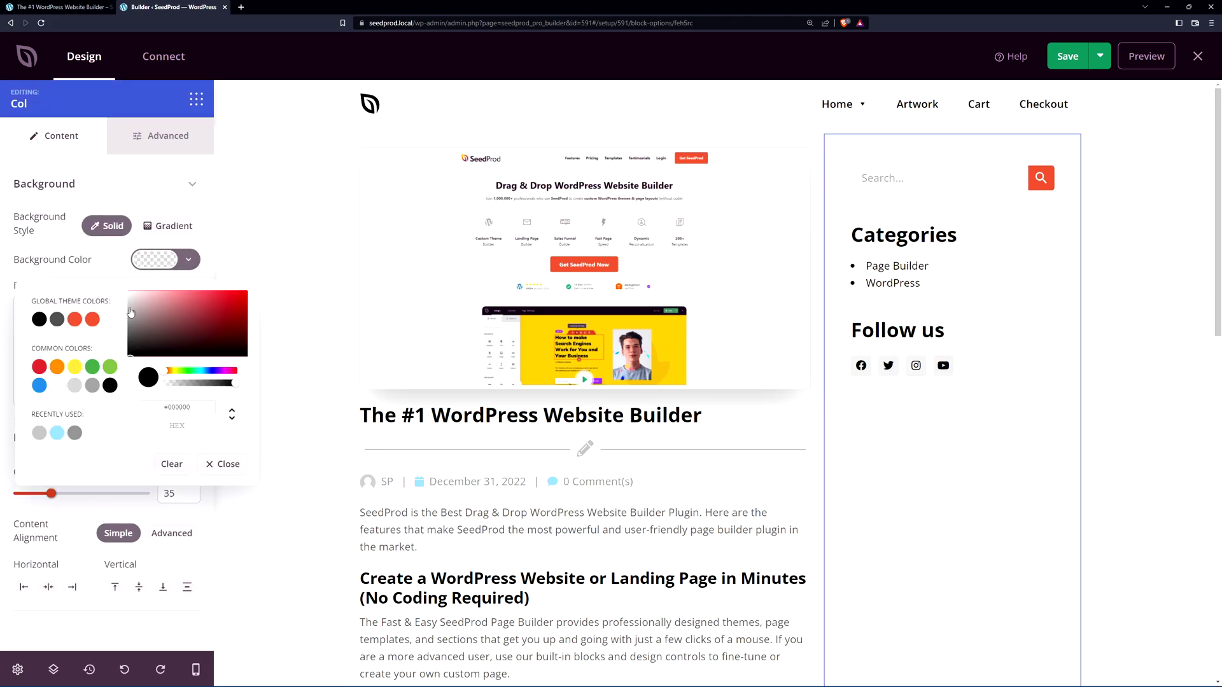
click(128, 297)
drag(129, 295, 130, 301)
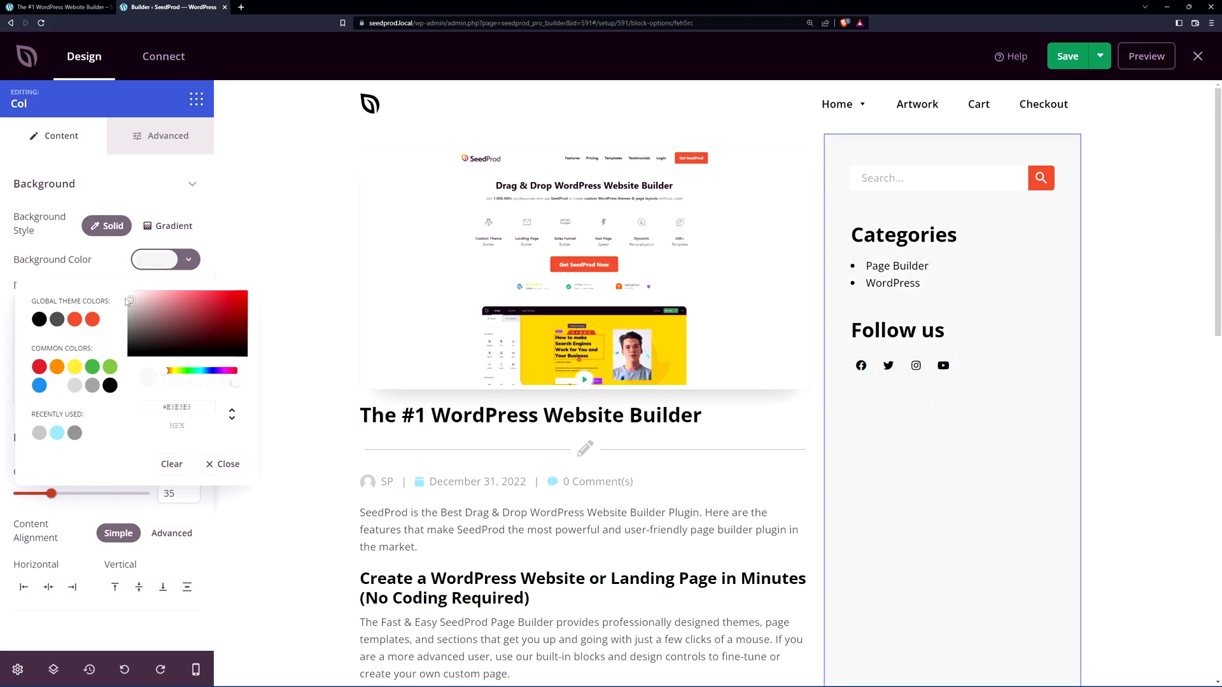
click(103, 272)
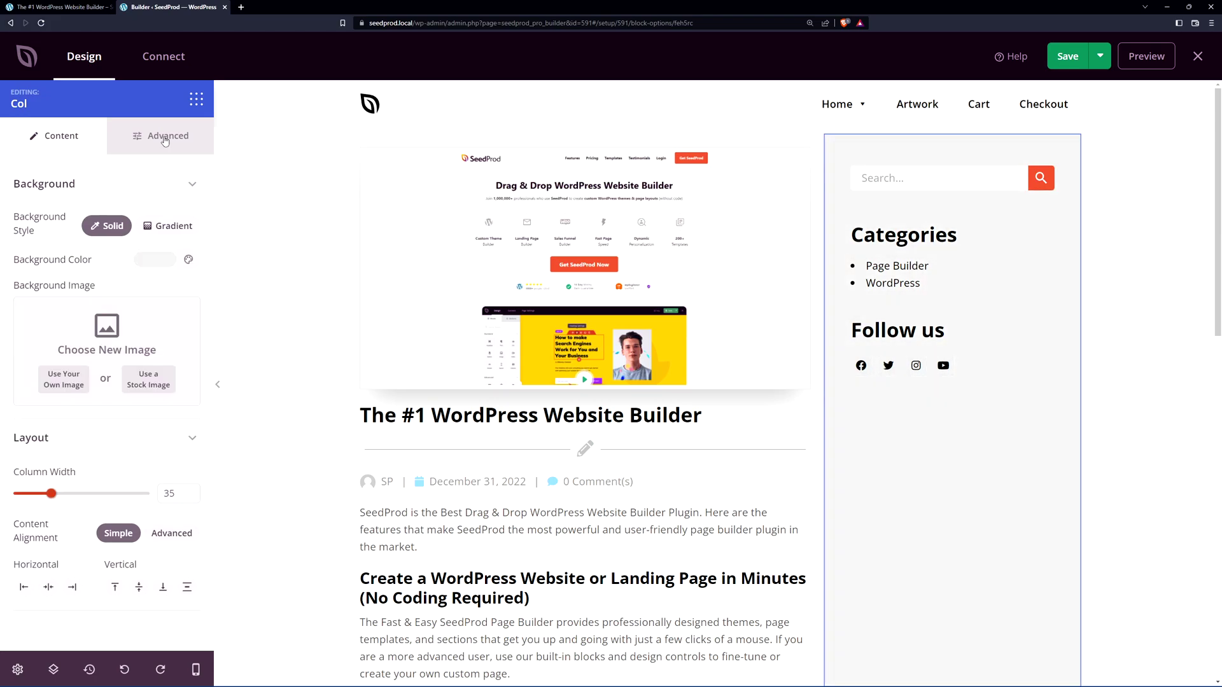
Add a light grey Tilt Opacity top shape divider to the column and save the template.
click(163, 138)
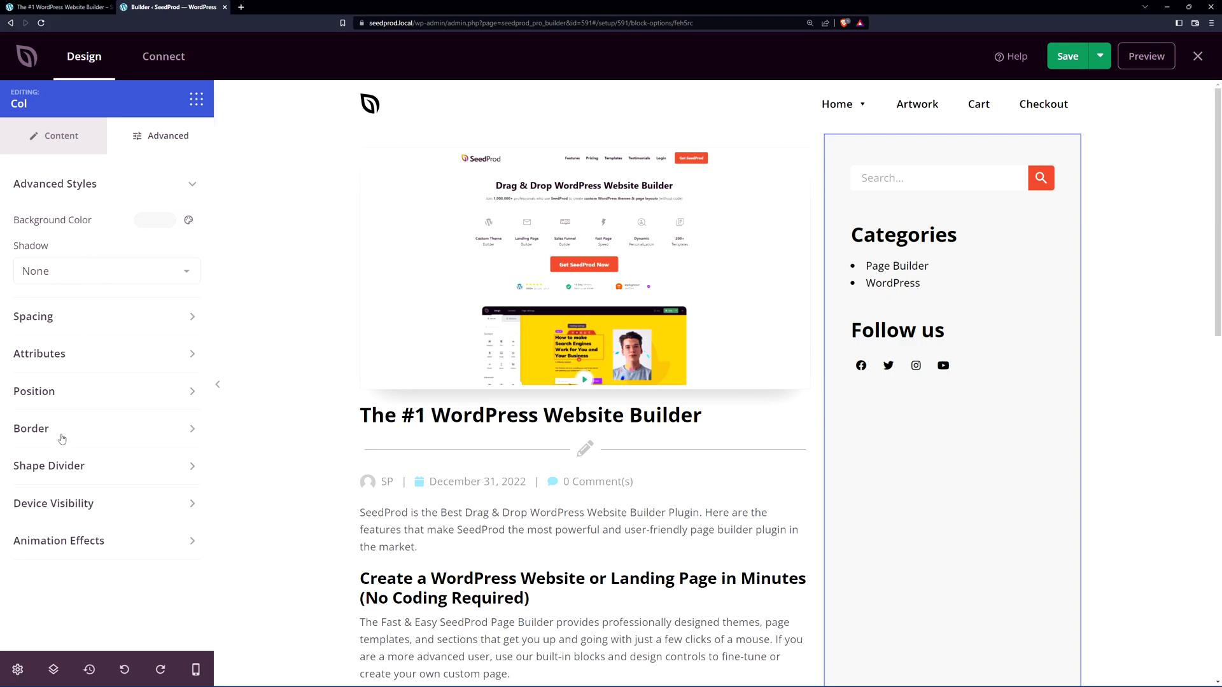
click(95, 466)
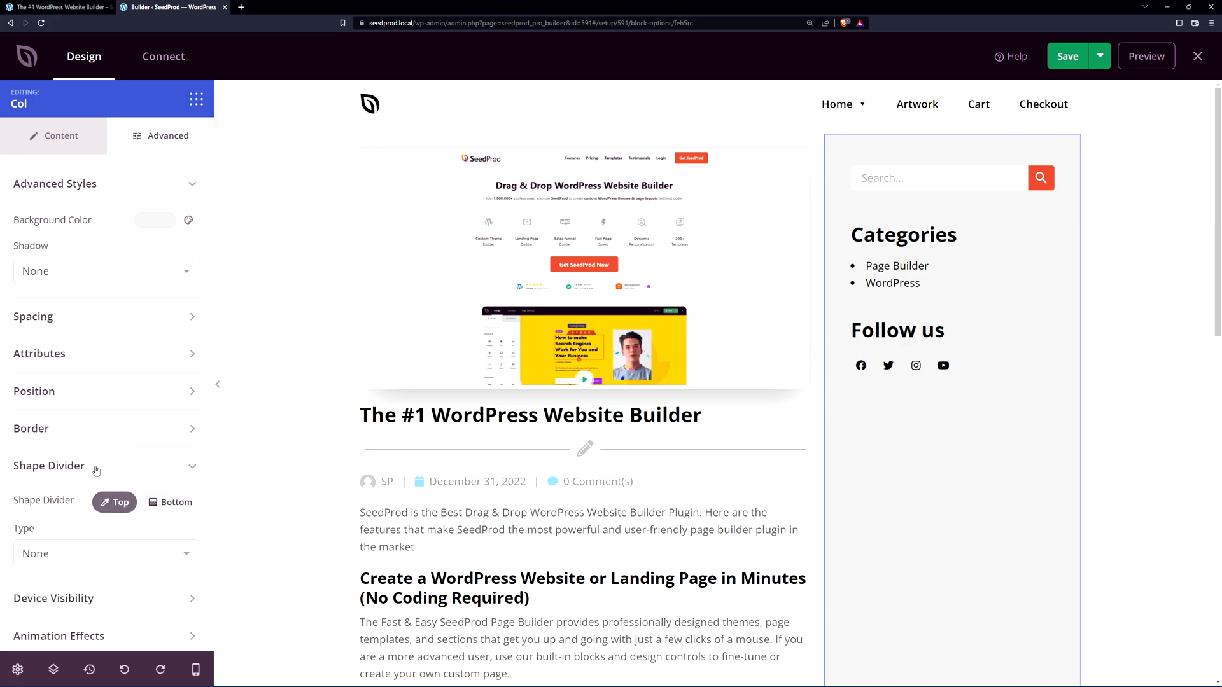
click(102, 535)
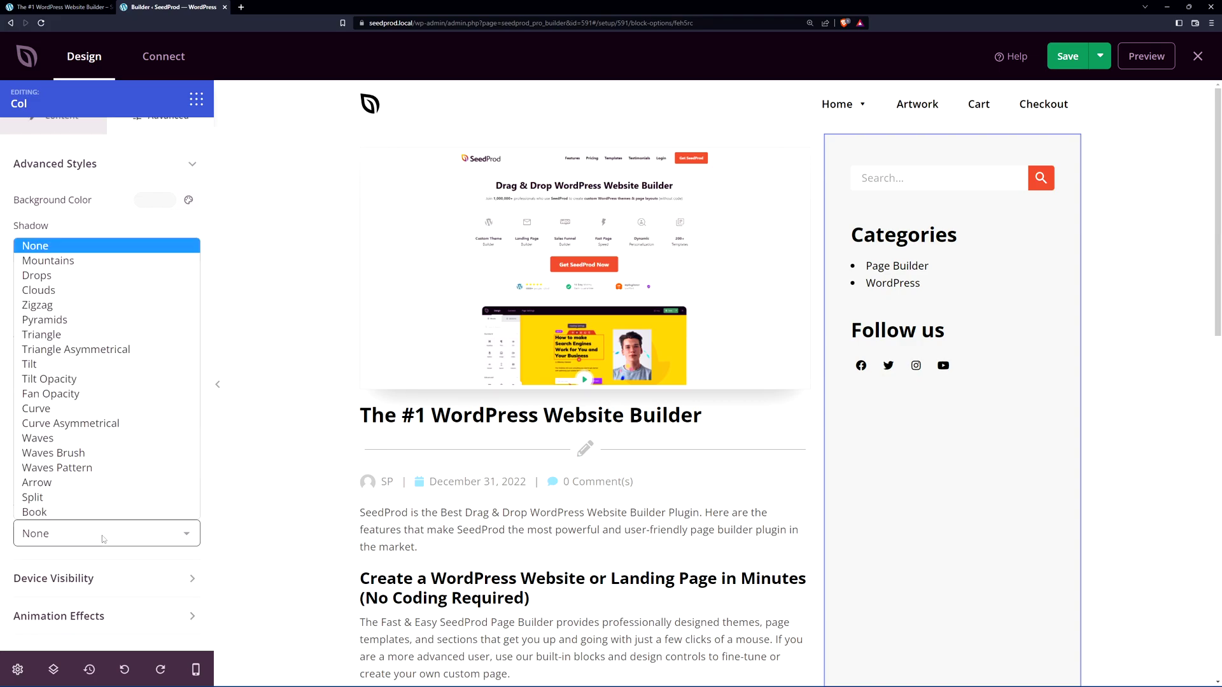
click(108, 379)
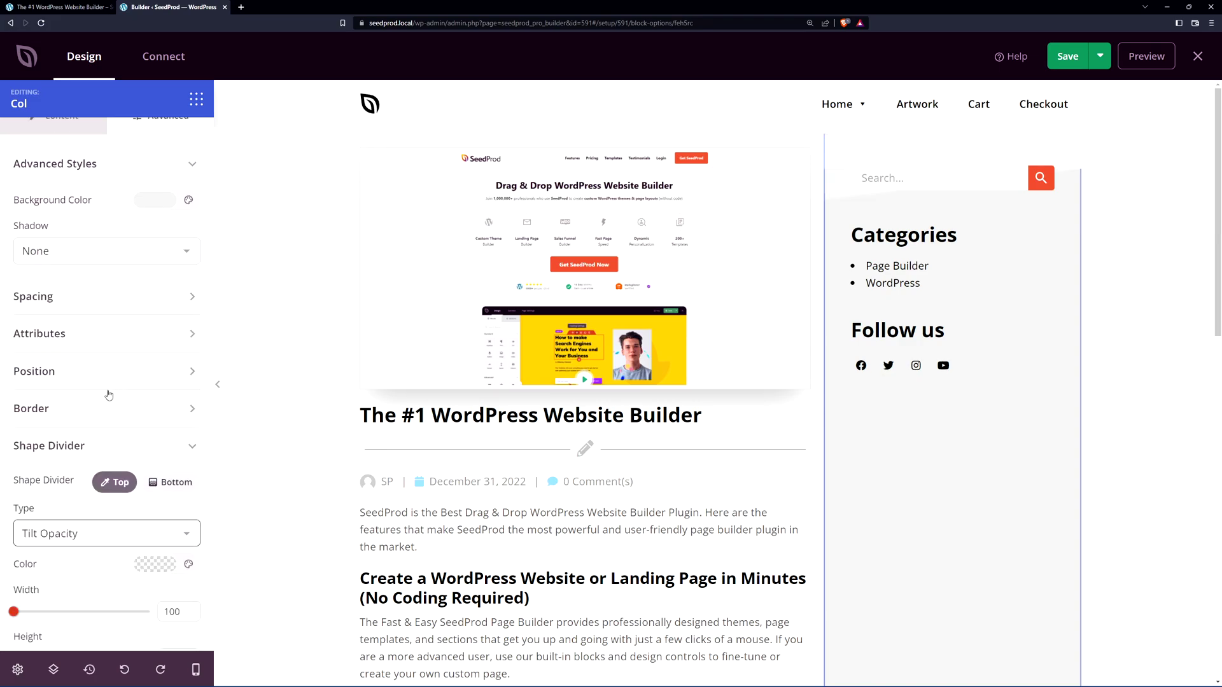
scroll(108, 390, down, 3)
click(153, 385)
click(139, 439)
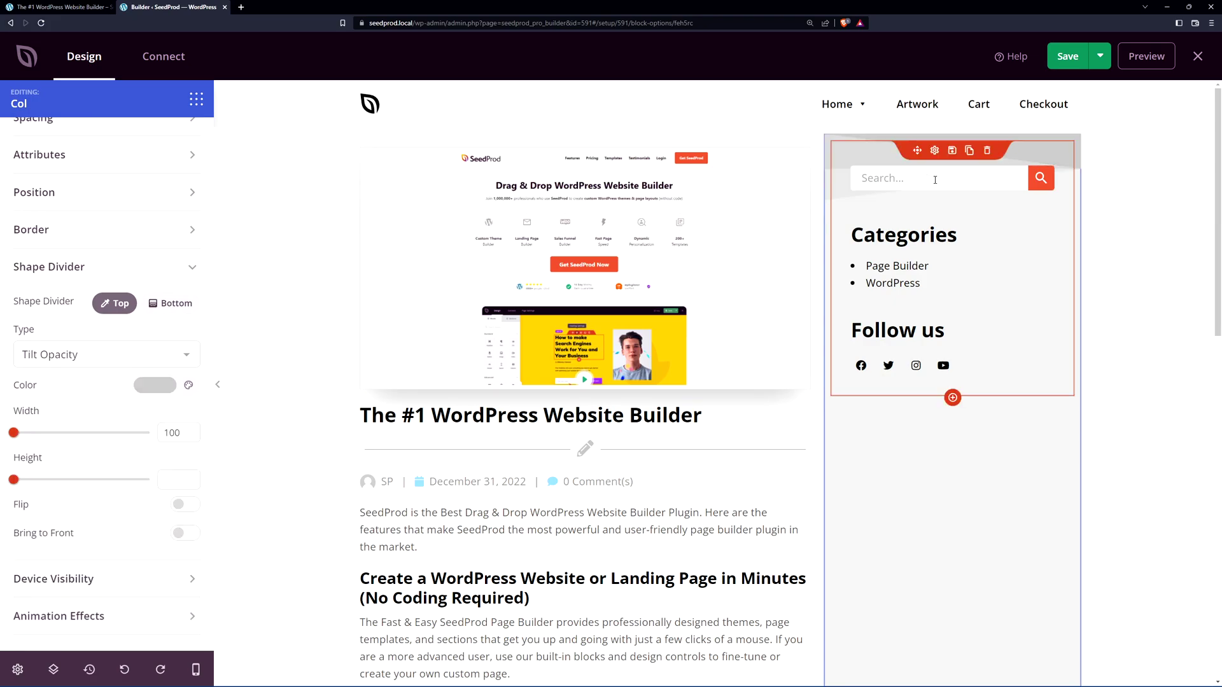
click(1067, 57)
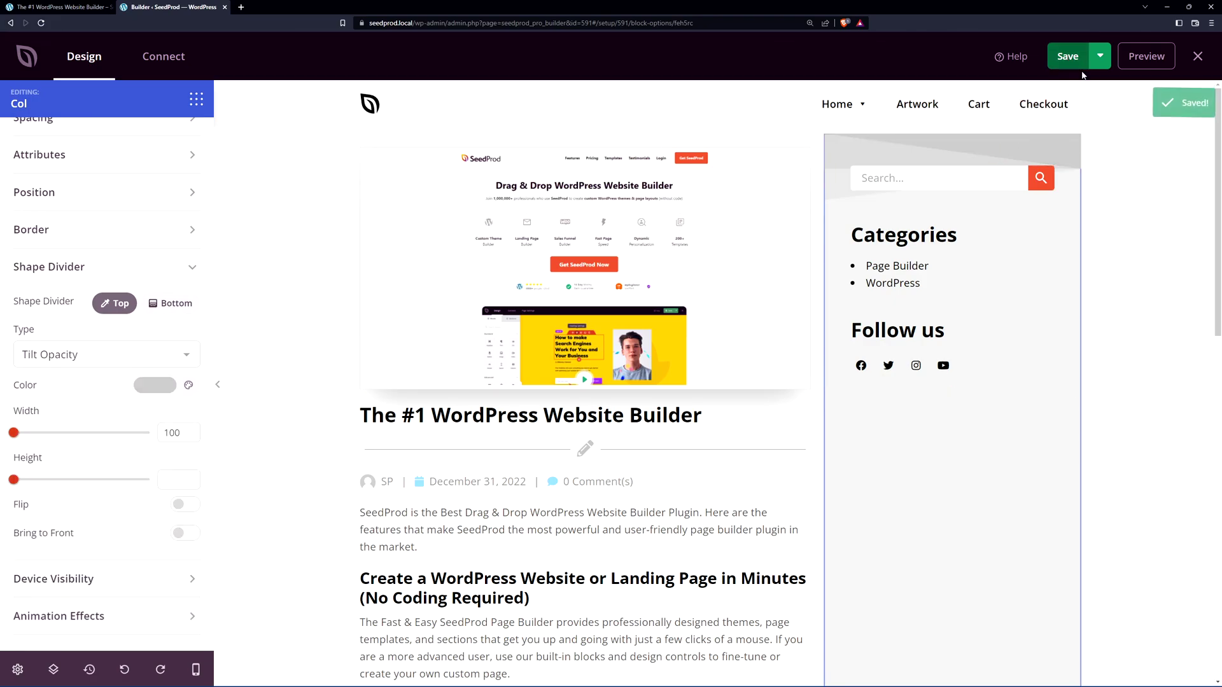
Exit the builder, reload the post and scroll through the live Single Post - Custom layout.
click(1197, 56)
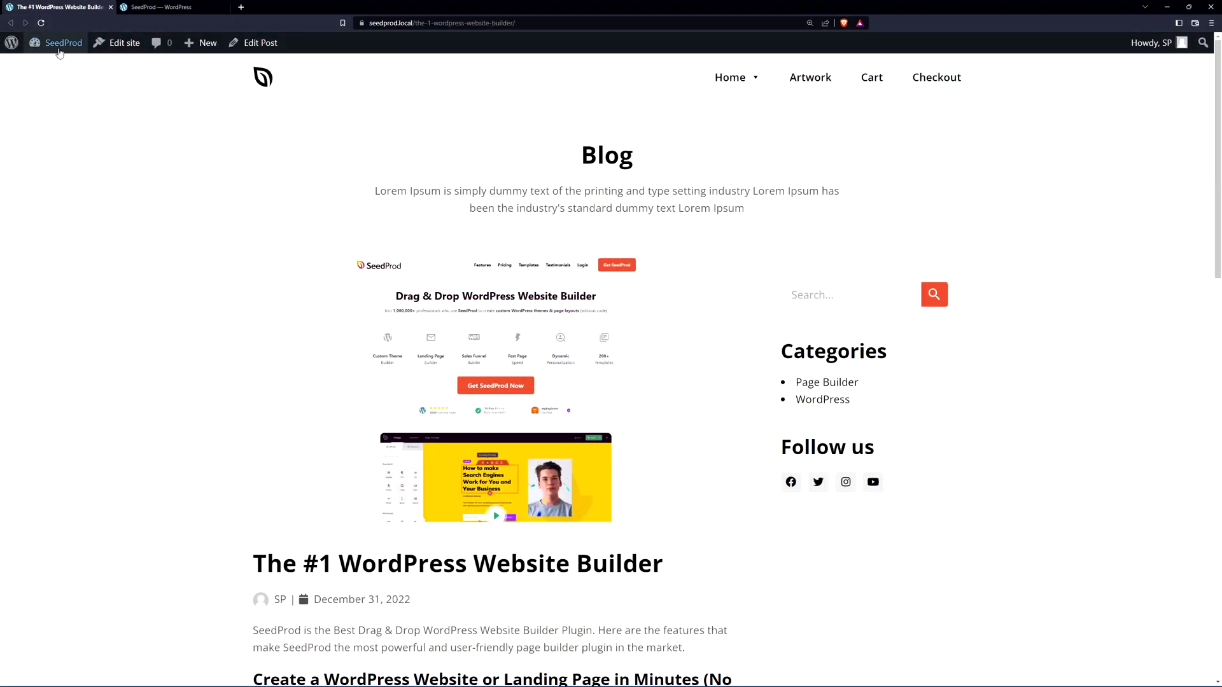
click(41, 23)
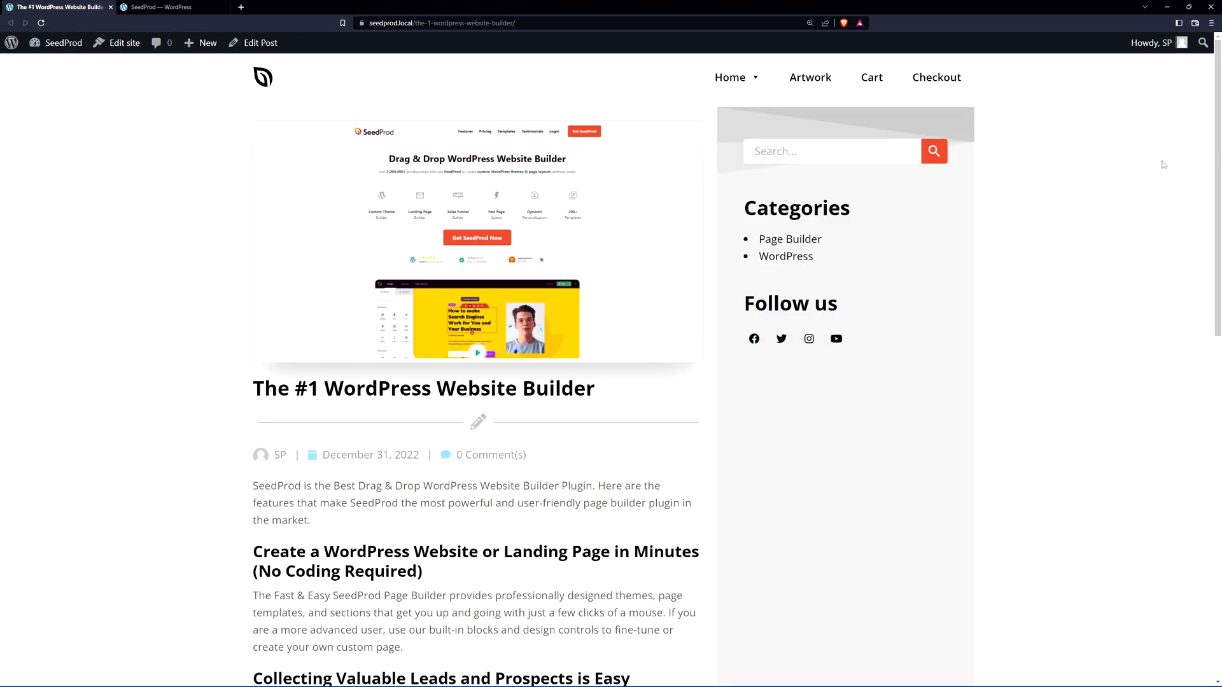
drag(1214, 90, 1171, 122)
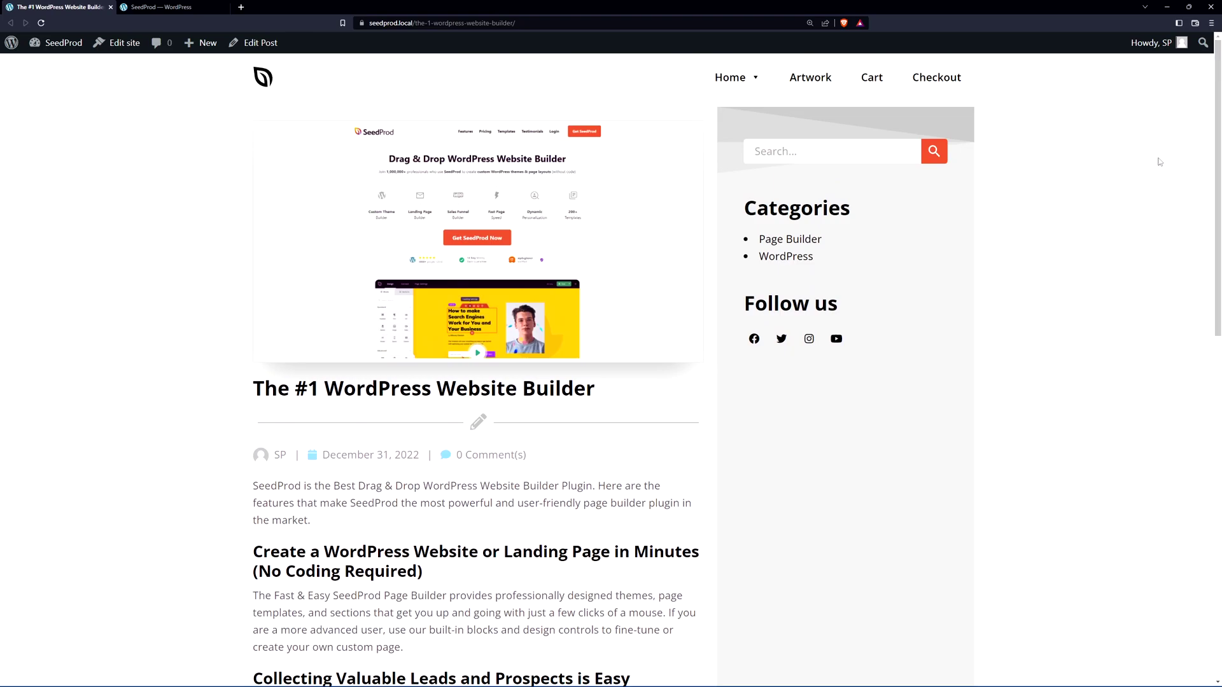